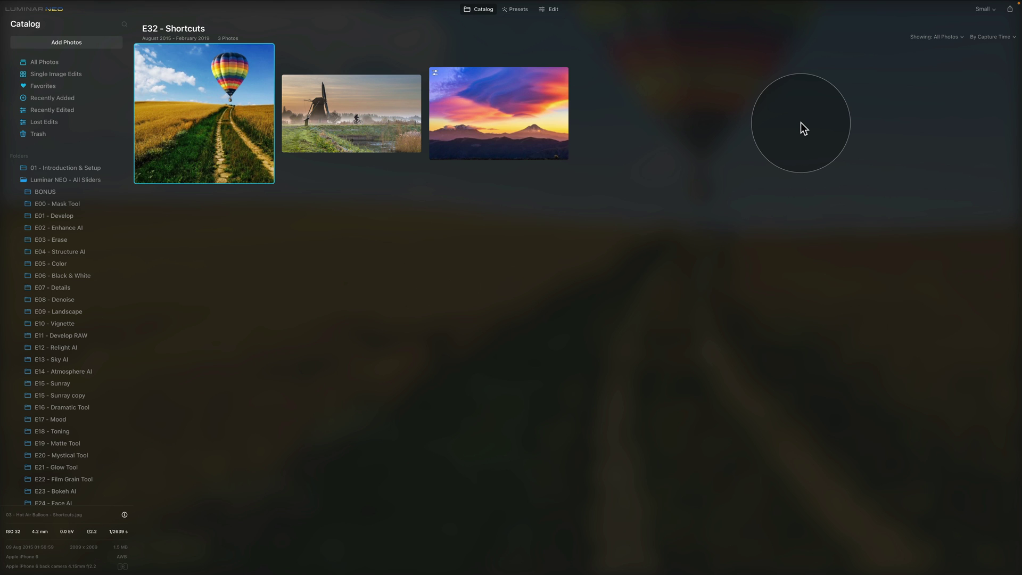
- Display the hot air balloon photo in the Presets and Edit modules, switching back to the Catalog
left_click(720, 92)
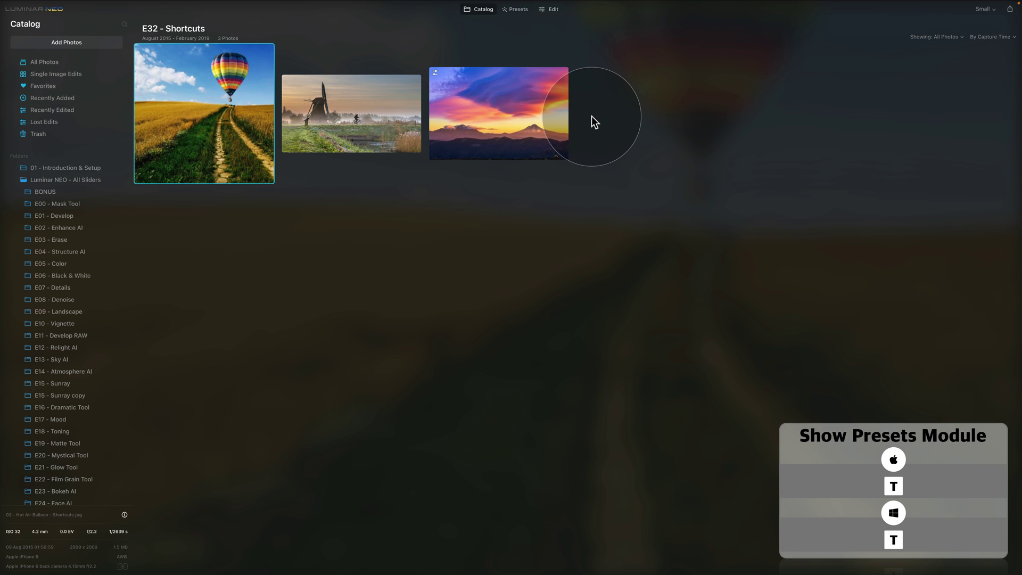
key("super+t")
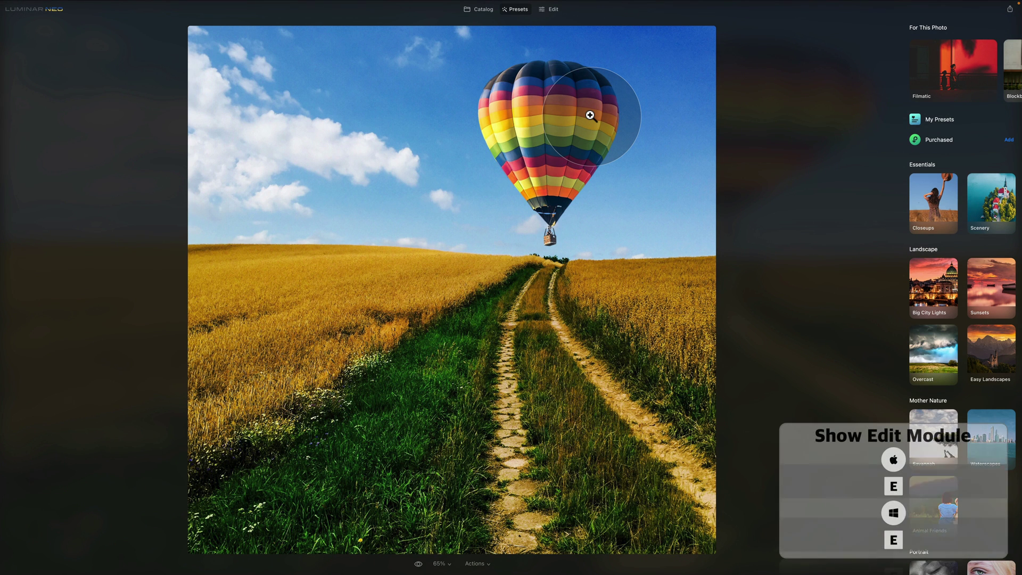
key("super+e")
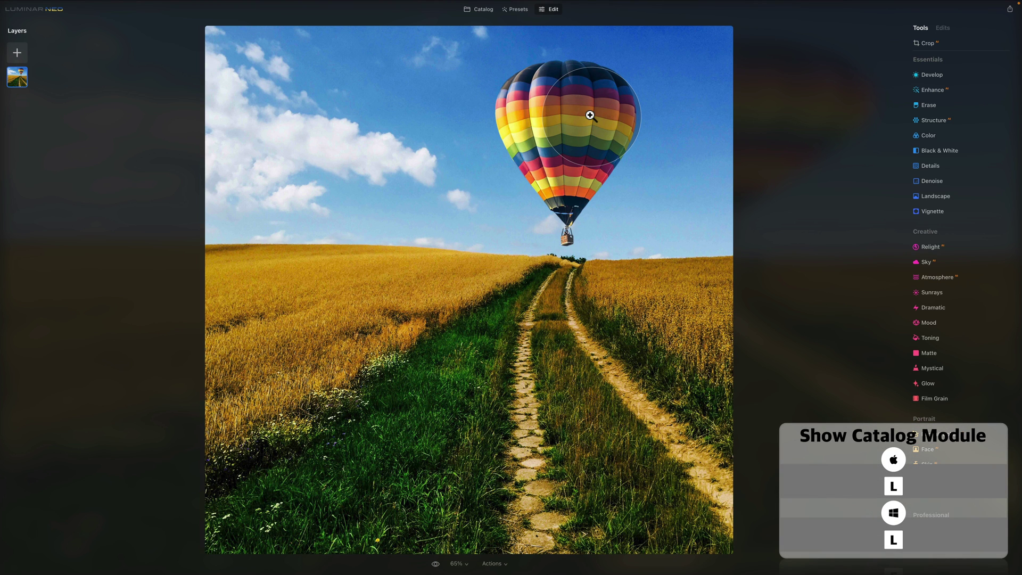
key("l")
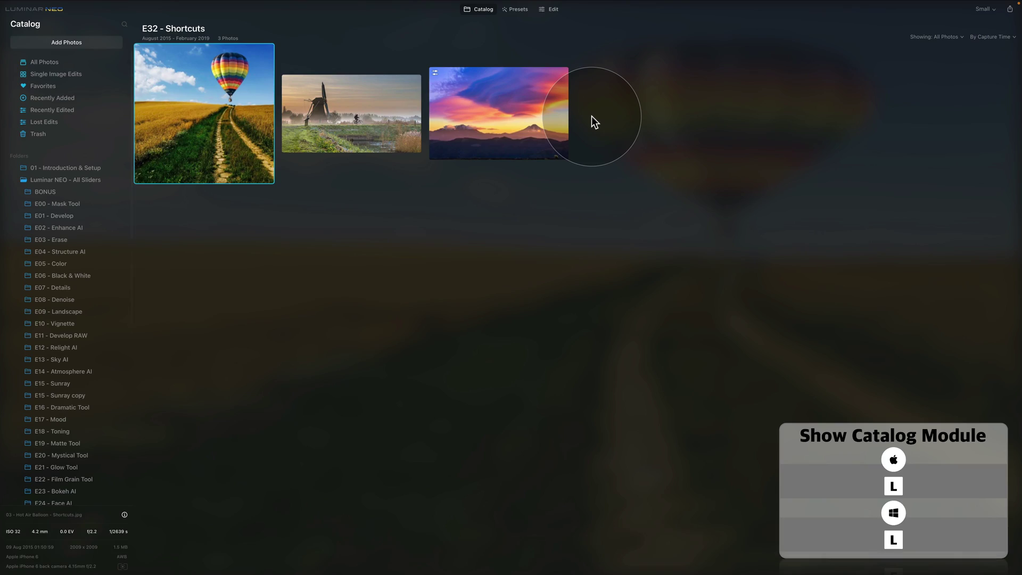
key("e")
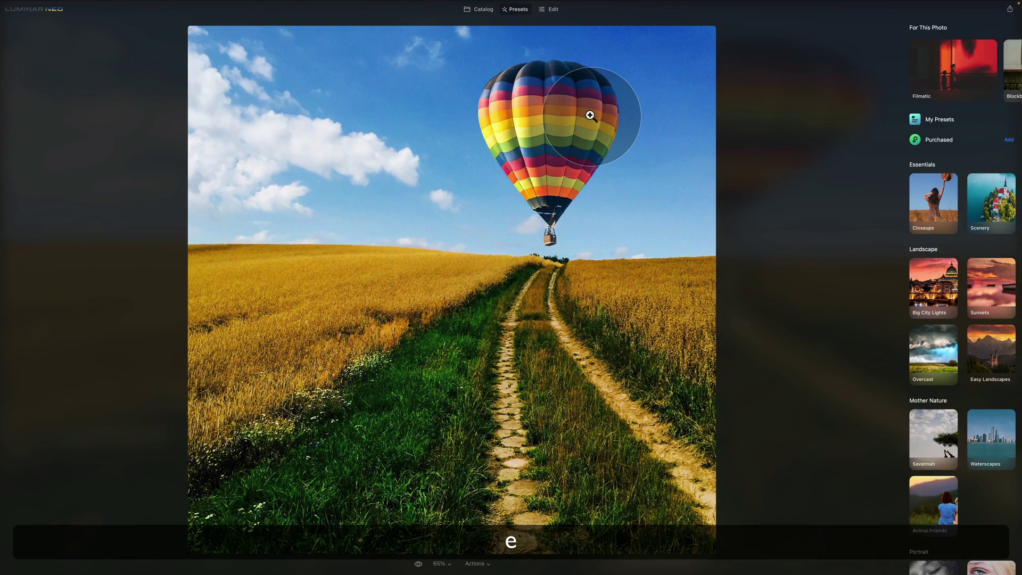
key("l")
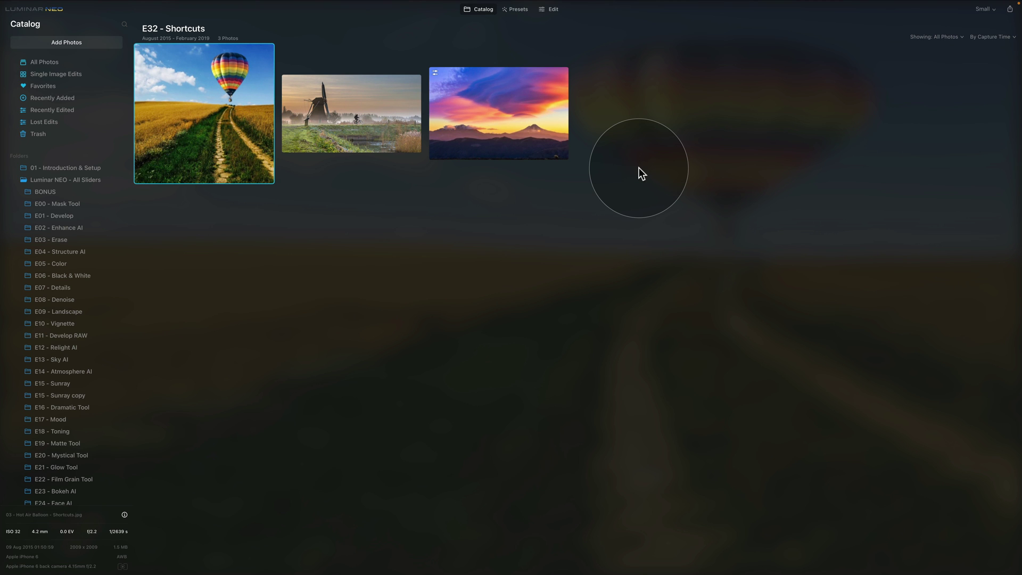
- View the hot air balloon photo in single image view, hide the photo information, and return to the thumbnail grid
key("space")
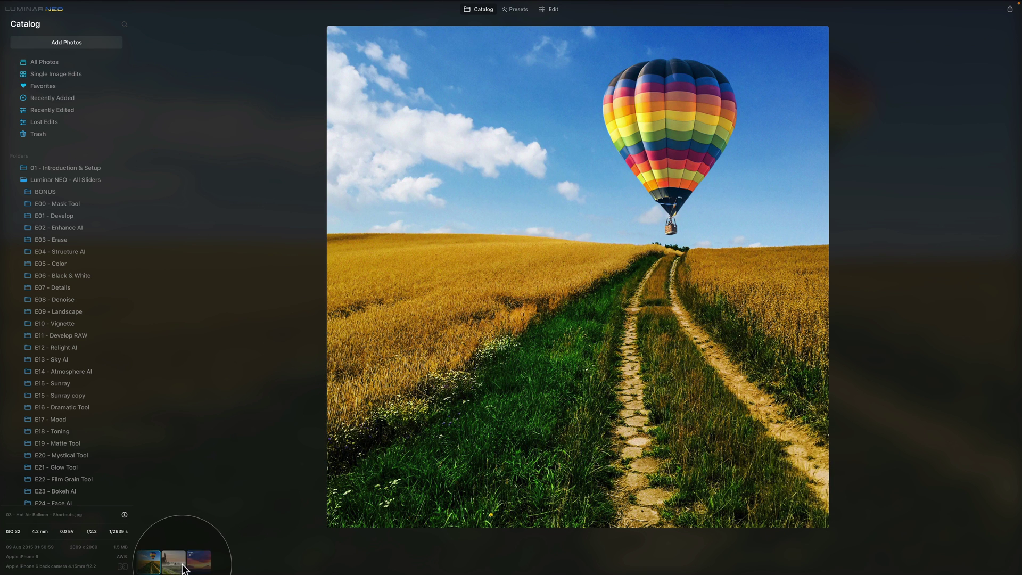
left_click(124, 515)
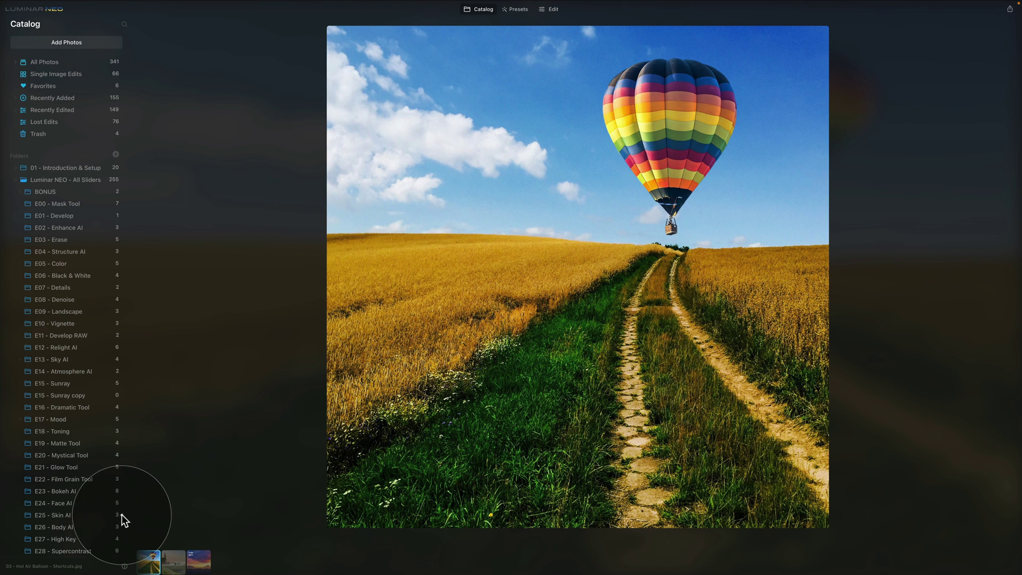
left_click(124, 567)
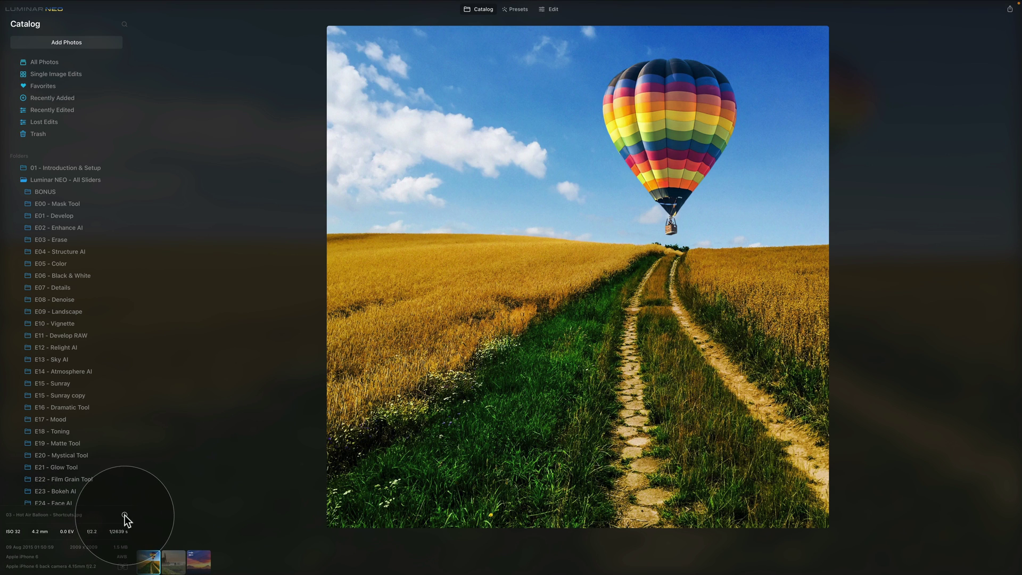
left_click(124, 515)
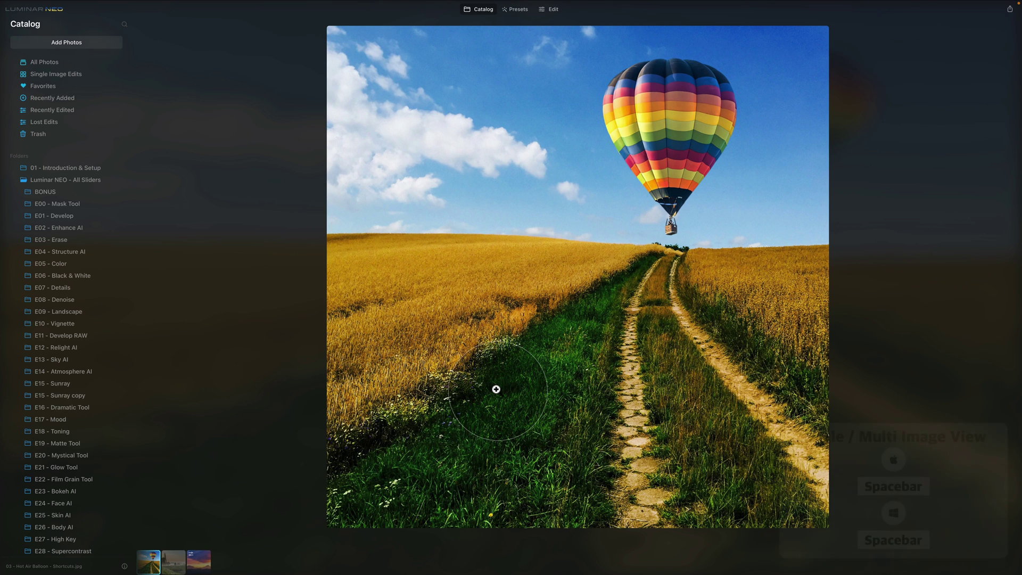
key("space")
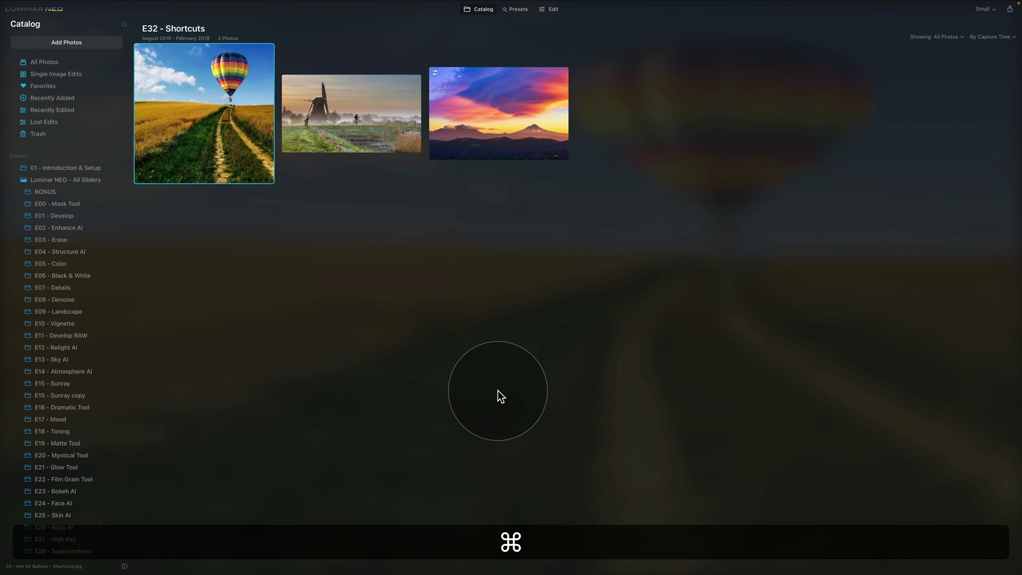
- Search the catalog for "color" and open the E05 - Color folder in Luminar NEO - All Sliders
key("super+f")
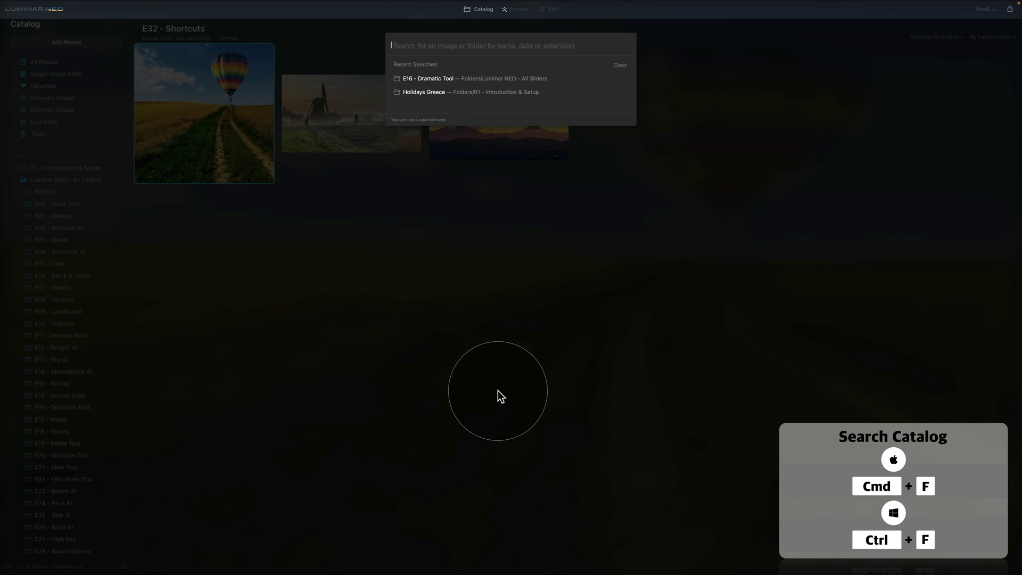
left_click(422, 44)
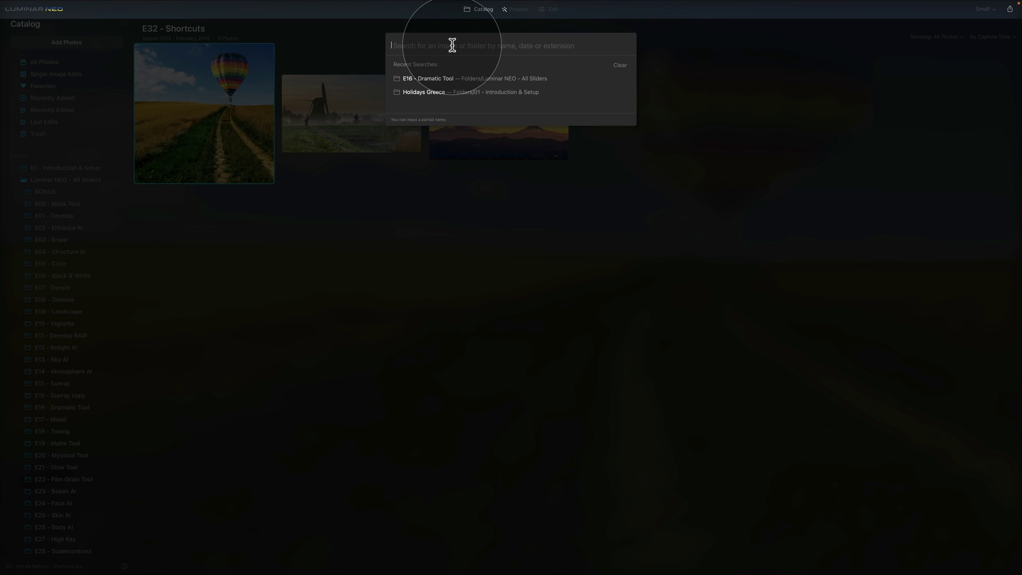
type("color")
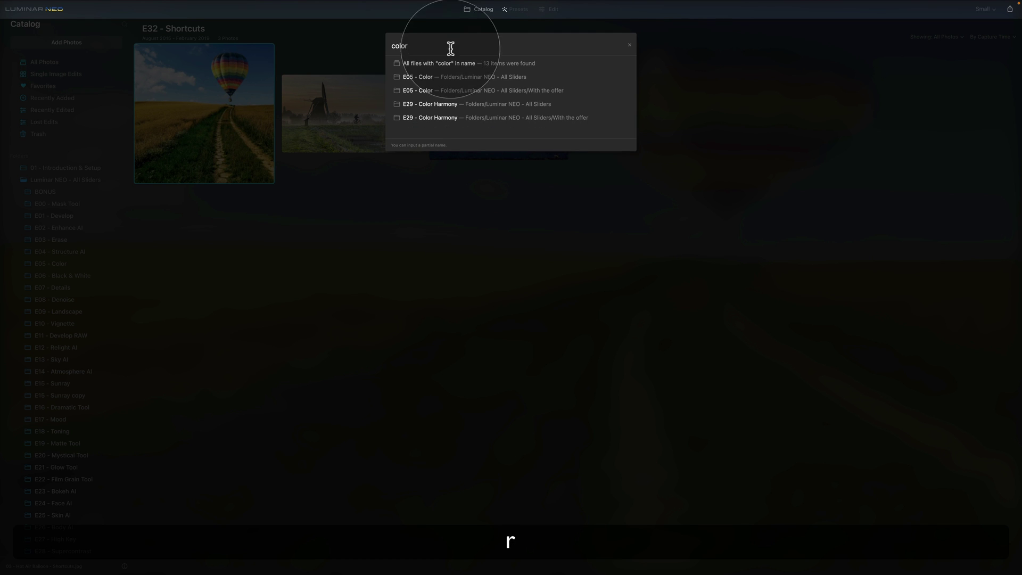
left_click(453, 77)
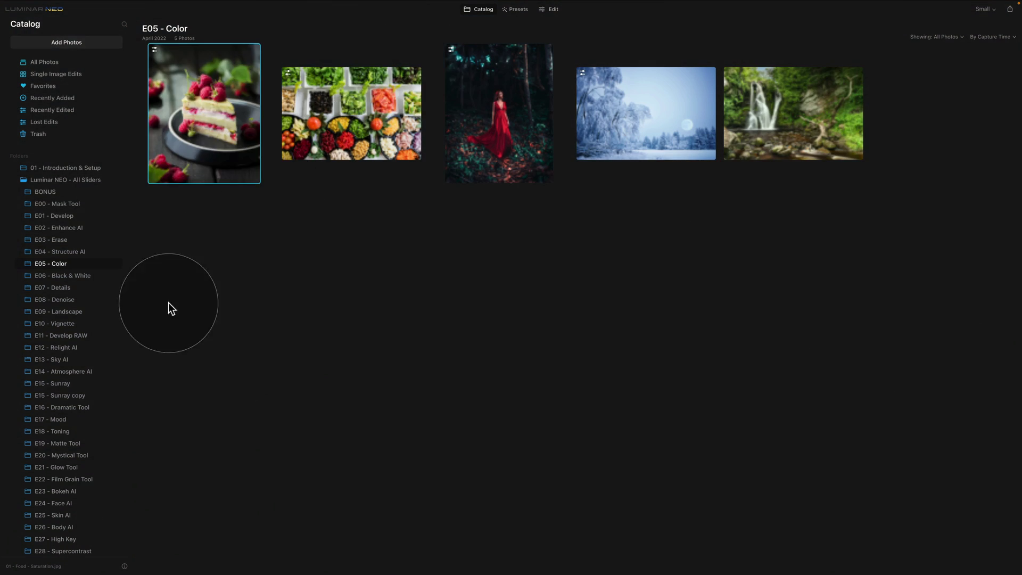
- Return to the E32 - Shortcuts folder and add the Test Folder stored in Luminar NEO - All Sliders to the catalog with its image
scroll(79, 343, "down", 5)
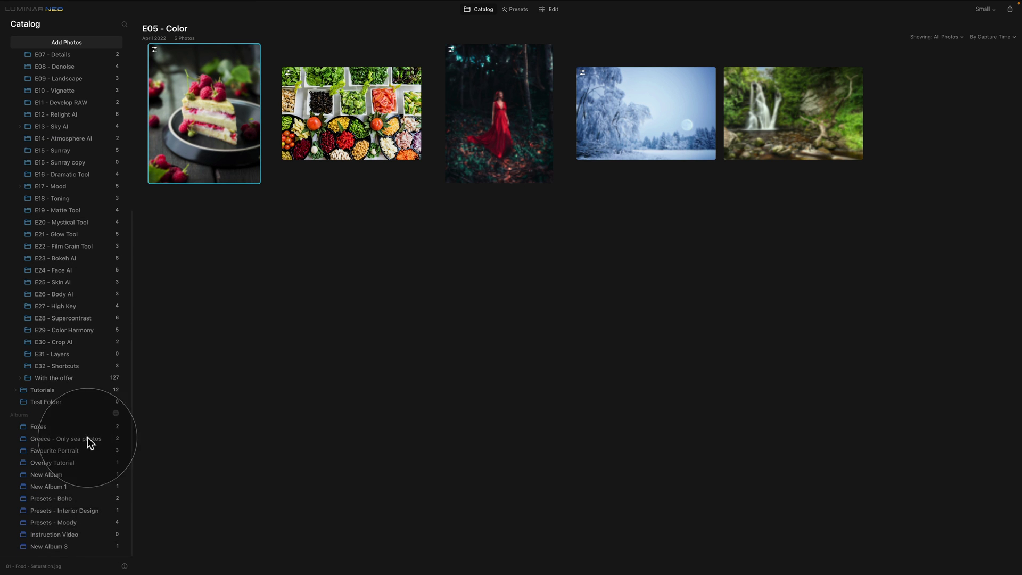
left_click(85, 366)
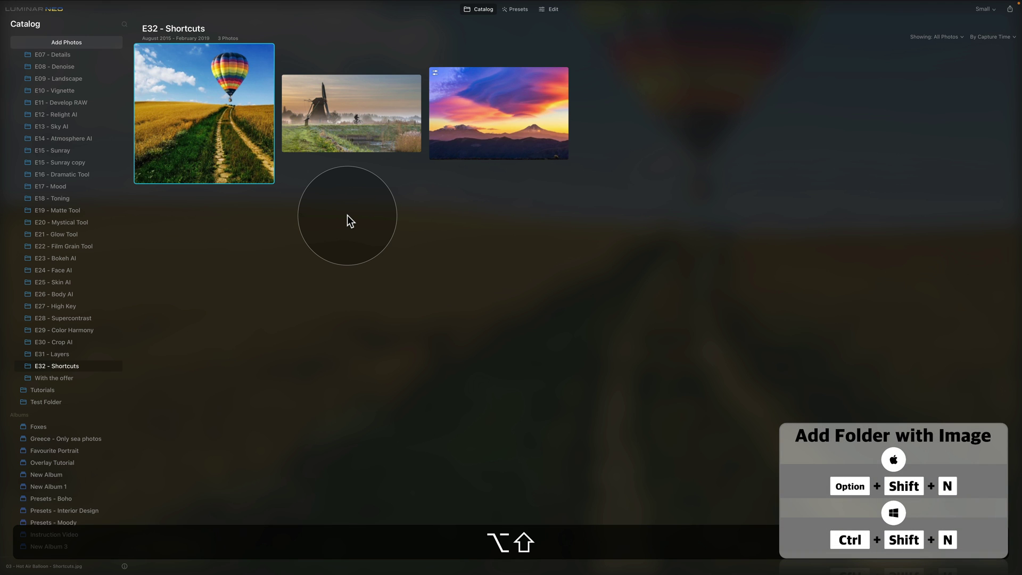
key("alt+shift+n")
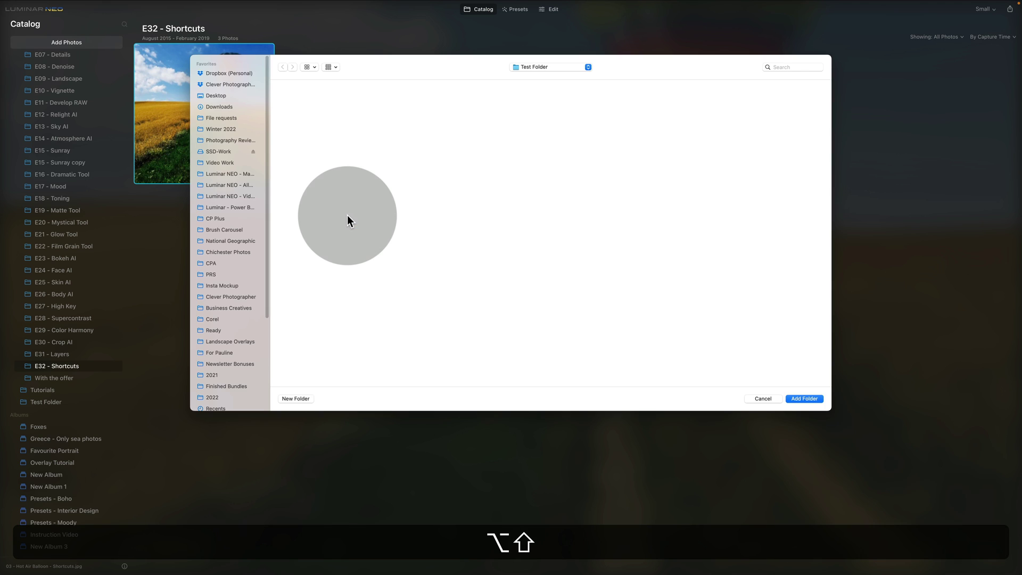
left_click(532, 65)
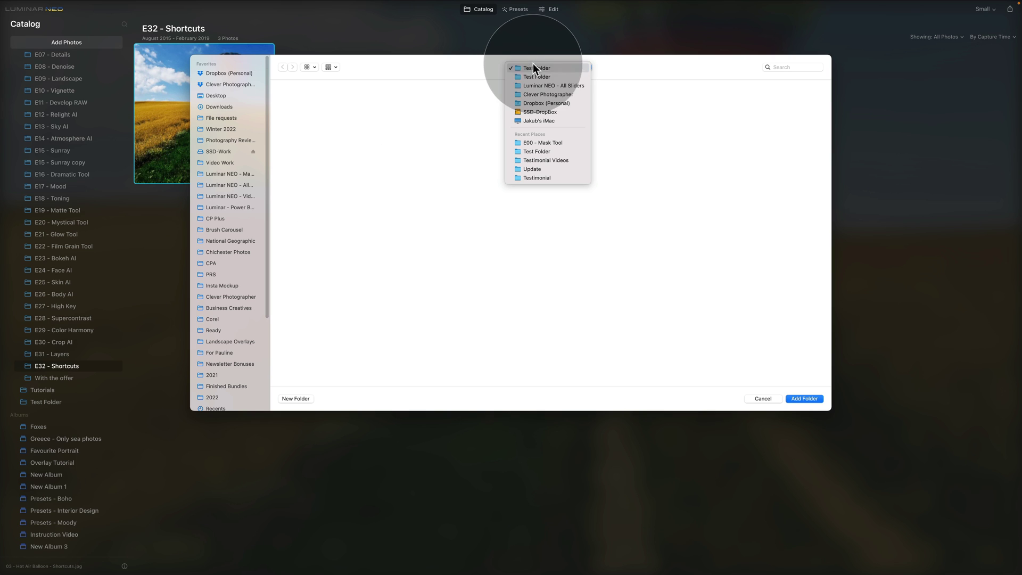
left_click(570, 85)
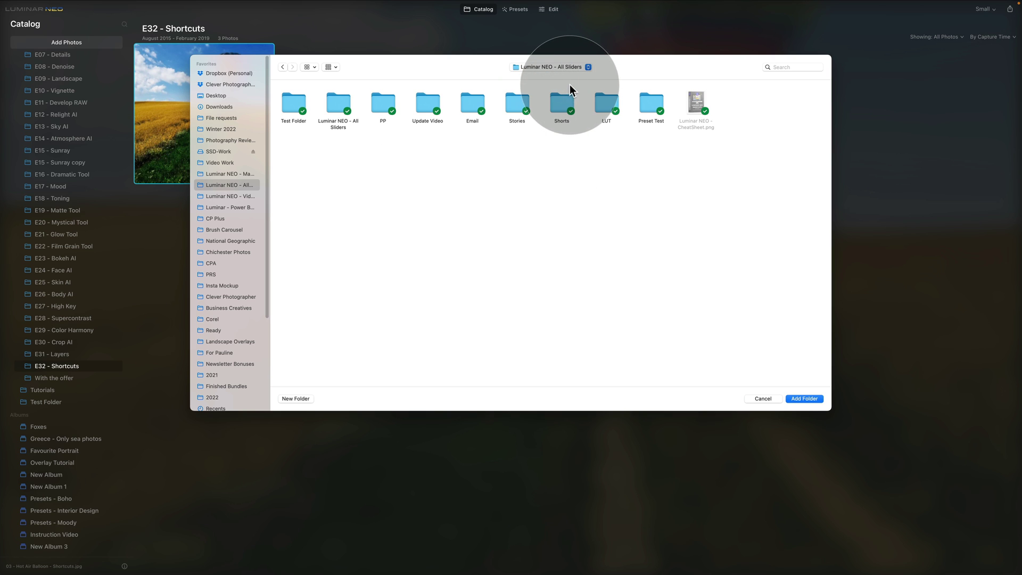
double_click(302, 108)
left_click(293, 107)
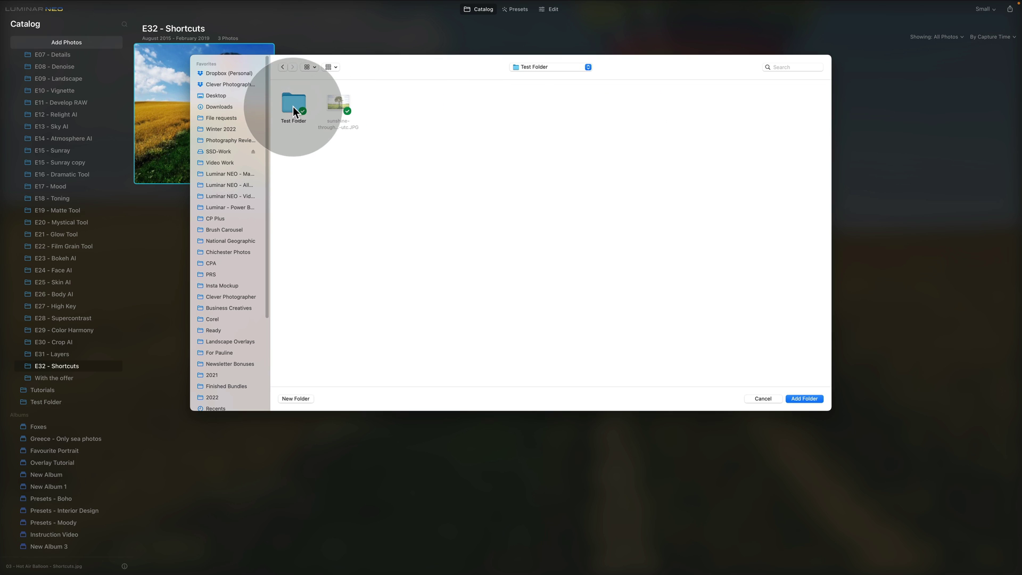
double_click(292, 103)
left_click(282, 66)
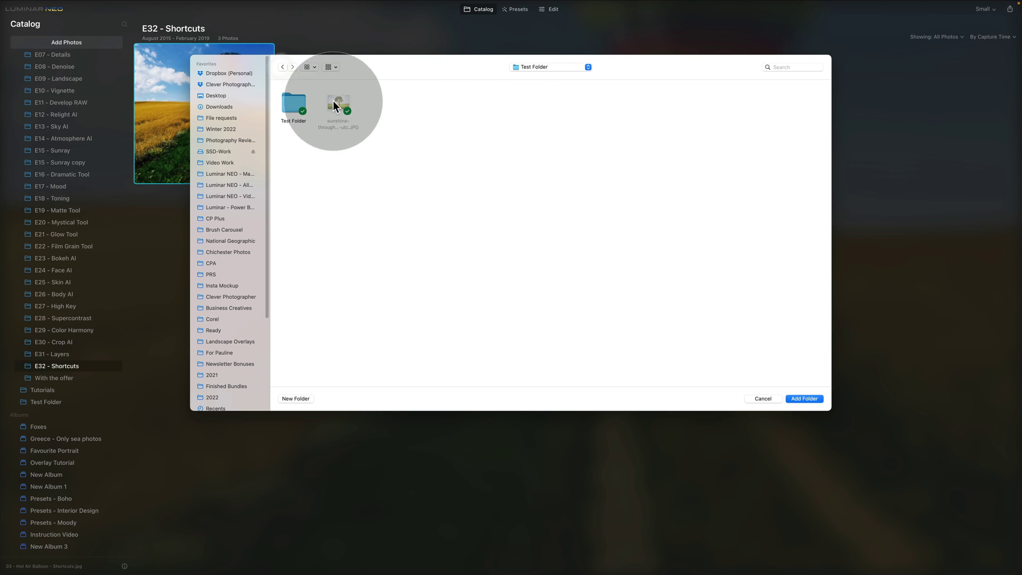
left_click(814, 400)
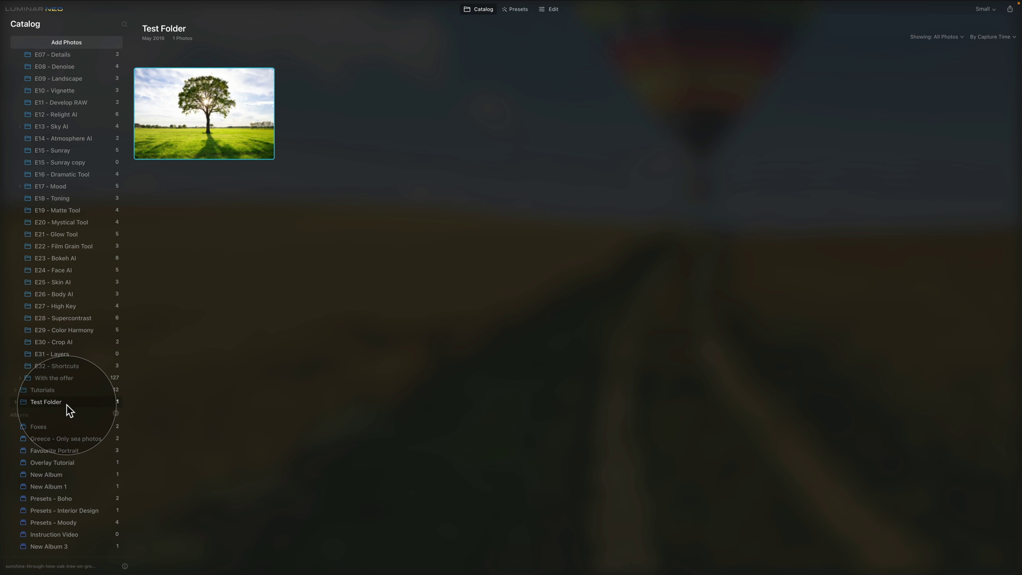
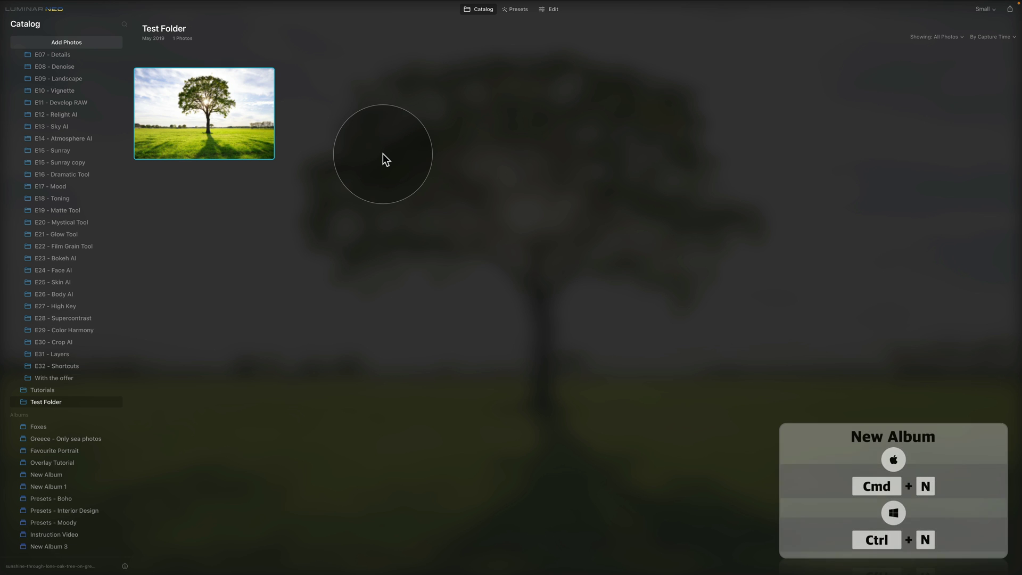
- Create a new album containing the selected tree photo and name it Test
key("super+n")
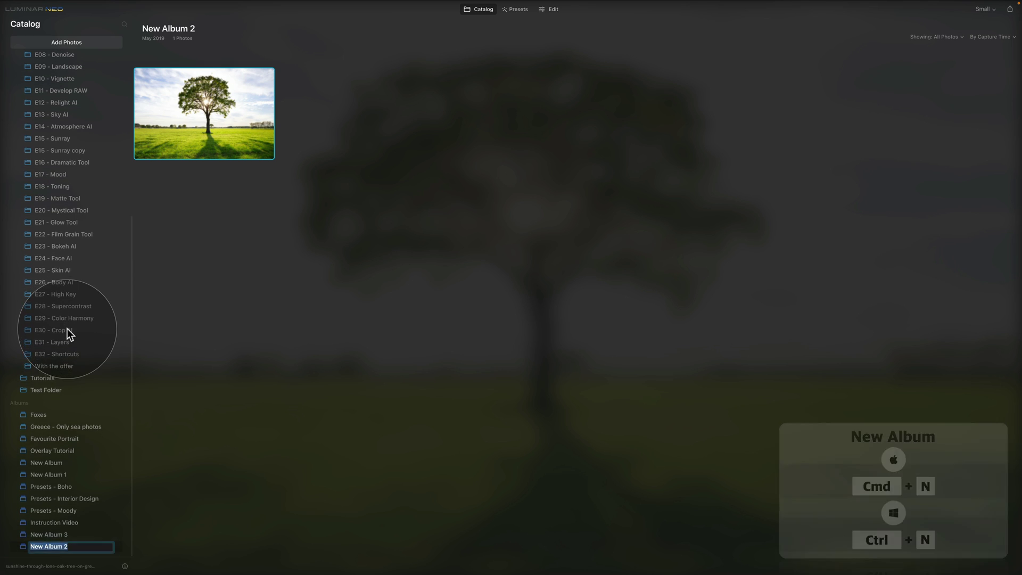
scroll(67, 328, "down", 1)
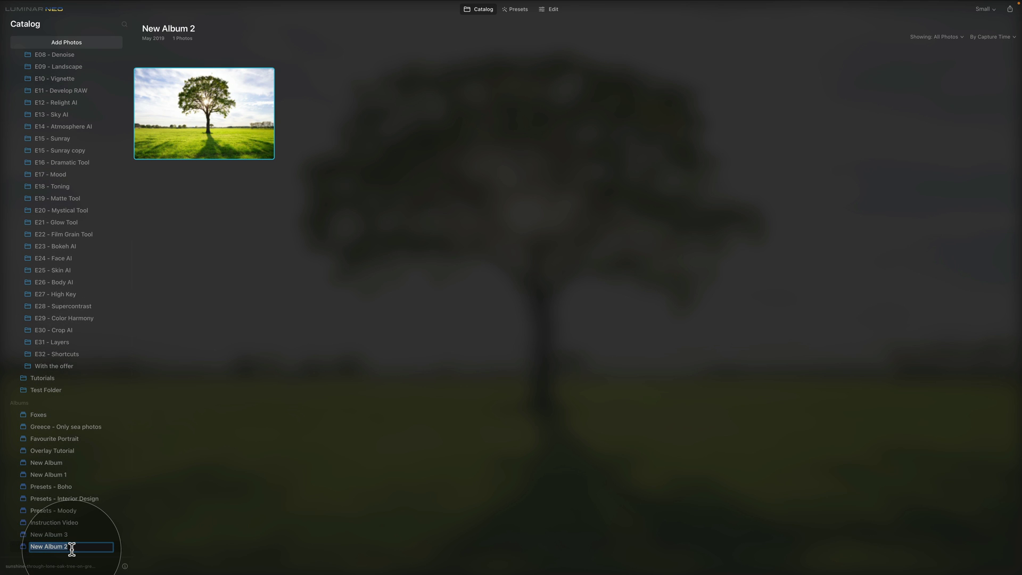
type("Test")
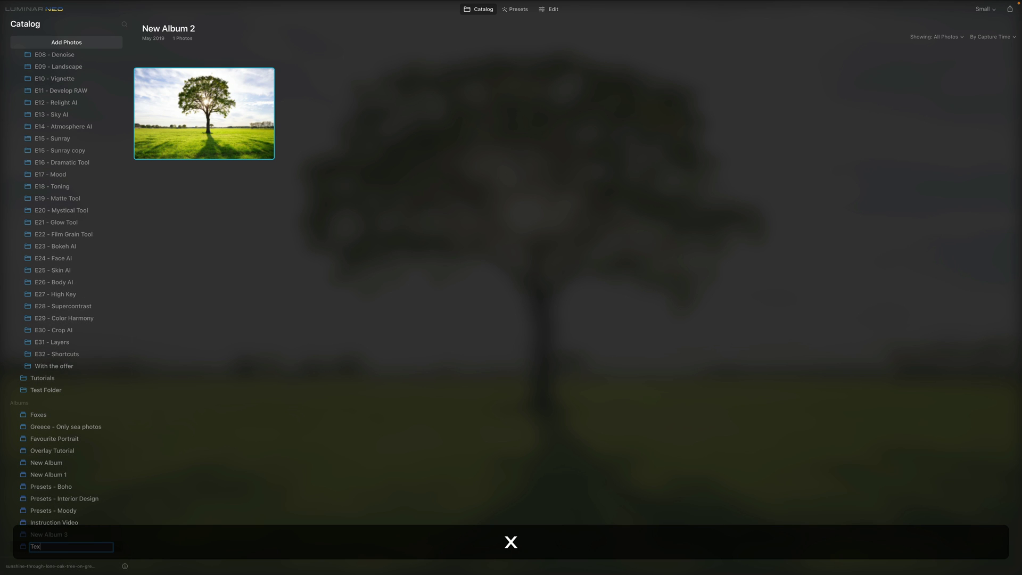
key("Return")
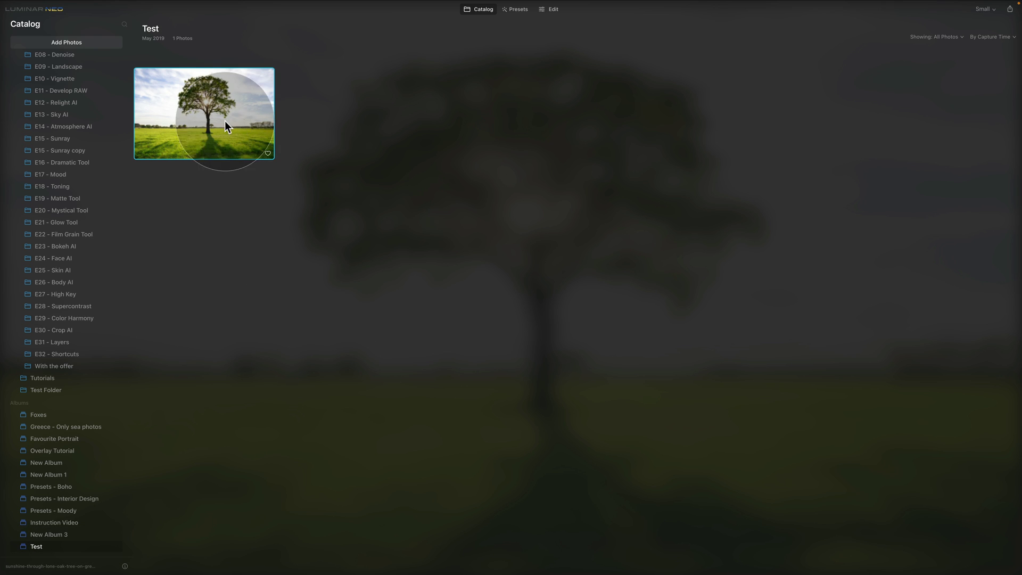
- From the E32 - Shortcuts folder, add the single photo Balloon - A.png from Downloads and view it in the catalog under Single Image Edits
left_click(72, 354)
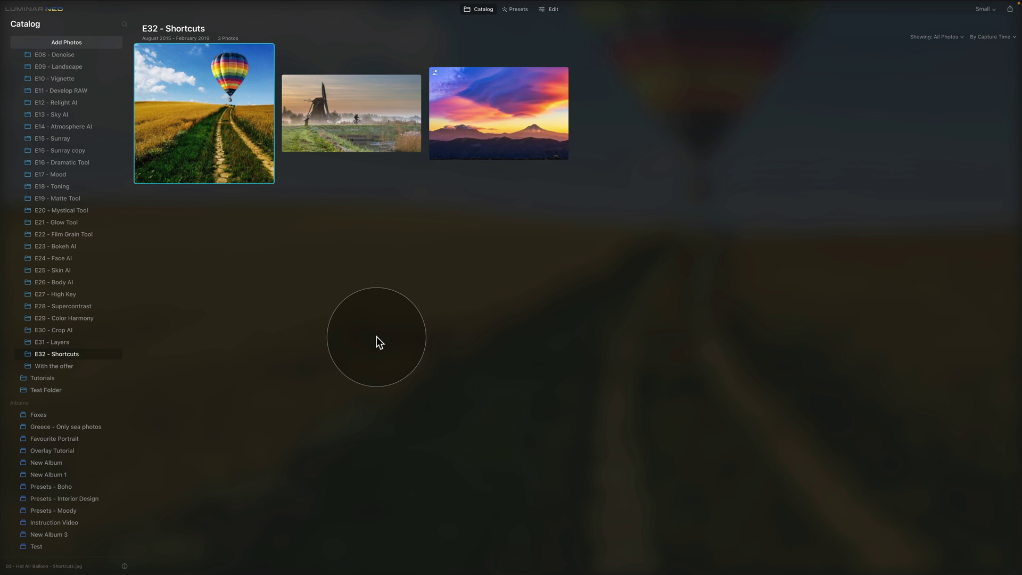
key("super+o")
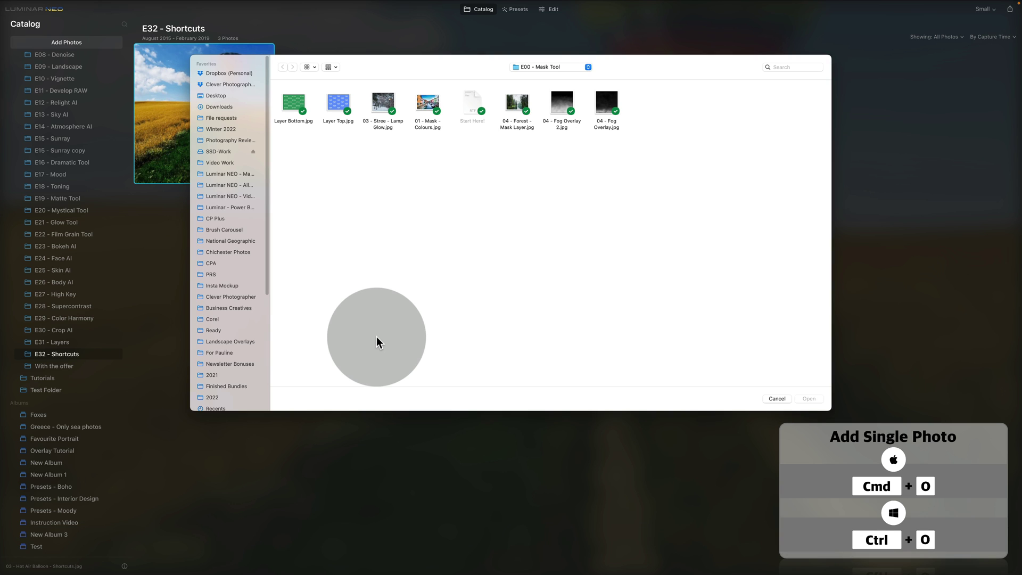
left_click(228, 107)
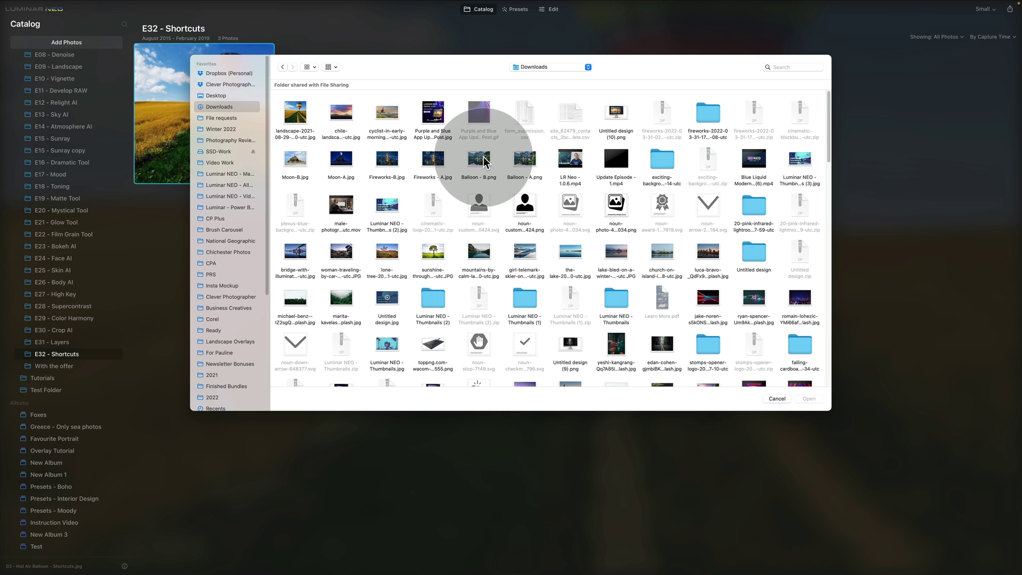
left_click(521, 160)
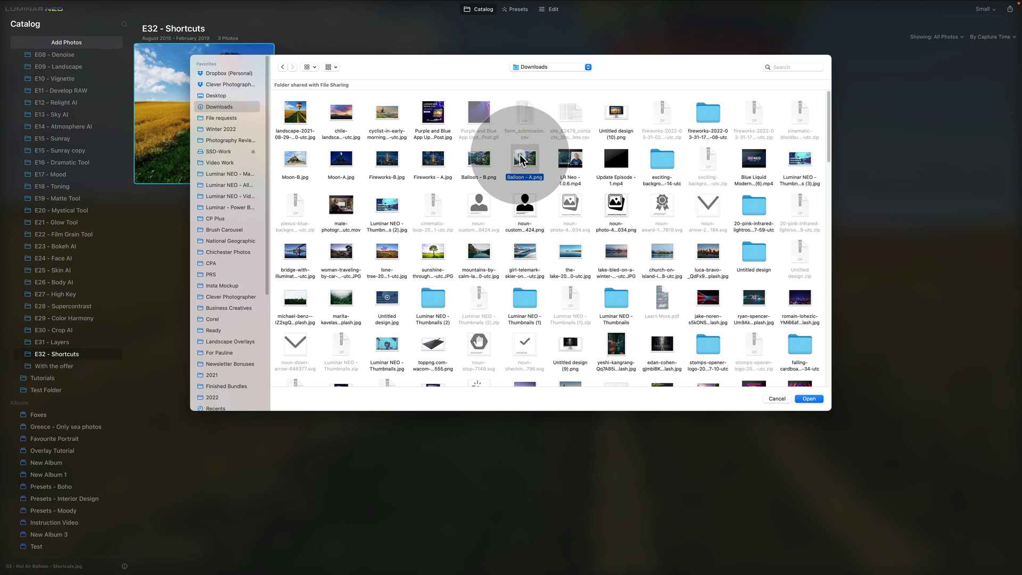
left_click(809, 399)
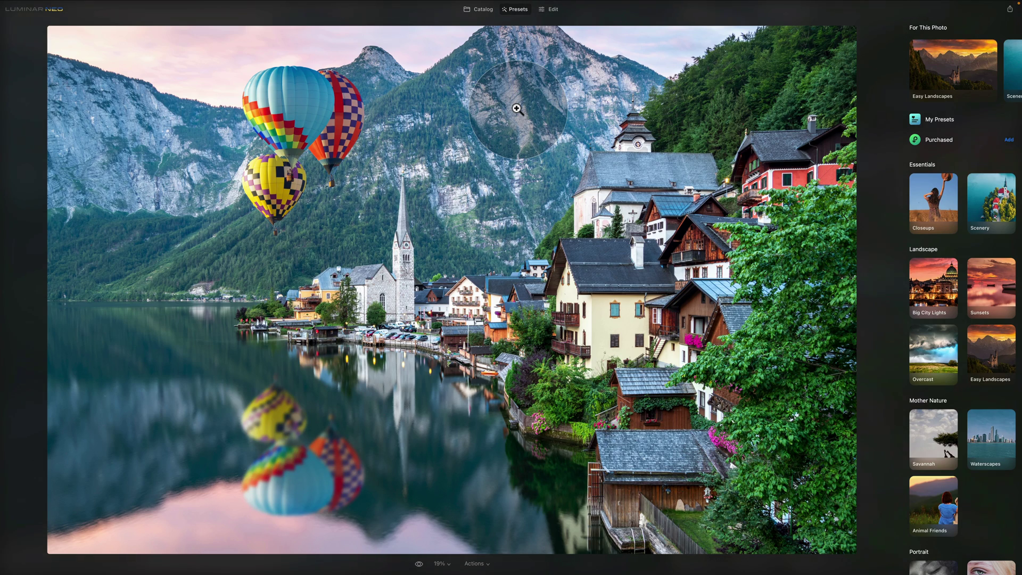
key("g")
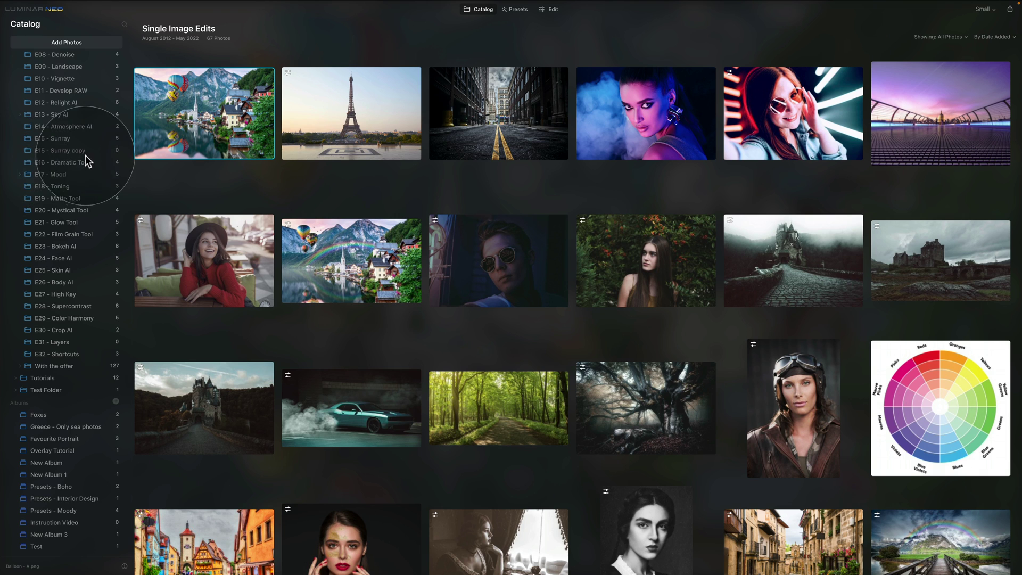
scroll(78, 161, "up", 5)
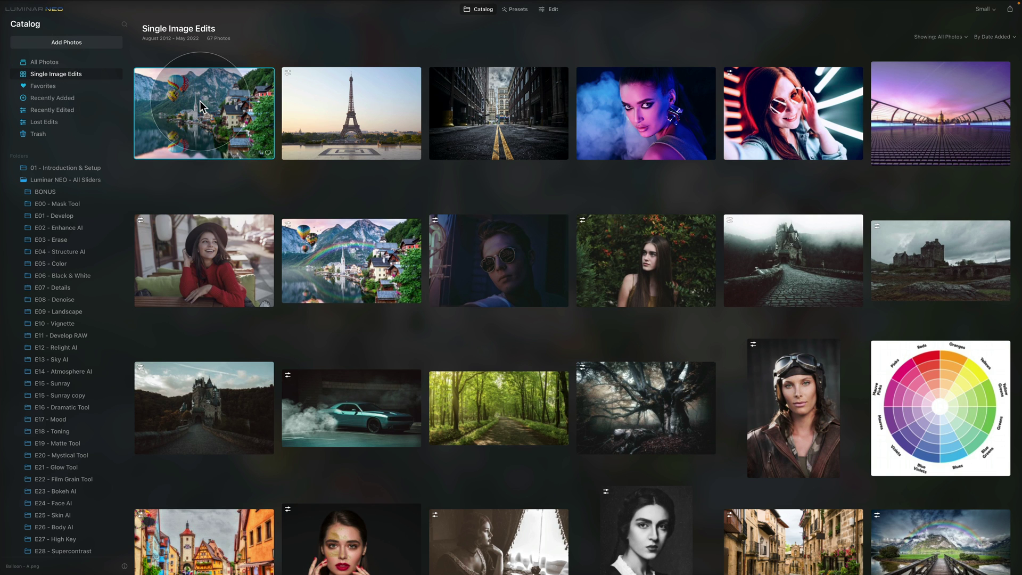
- Open the E32 - Shortcuts folder and review the hot air balloon photo's export options, closing them without saving
scroll(76, 213, "down", 5)
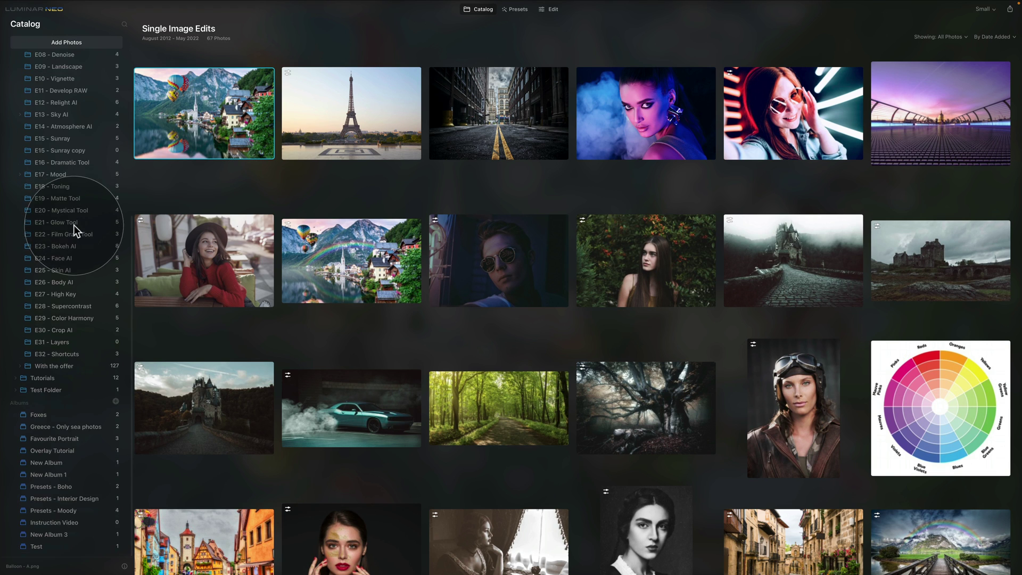
left_click(77, 353)
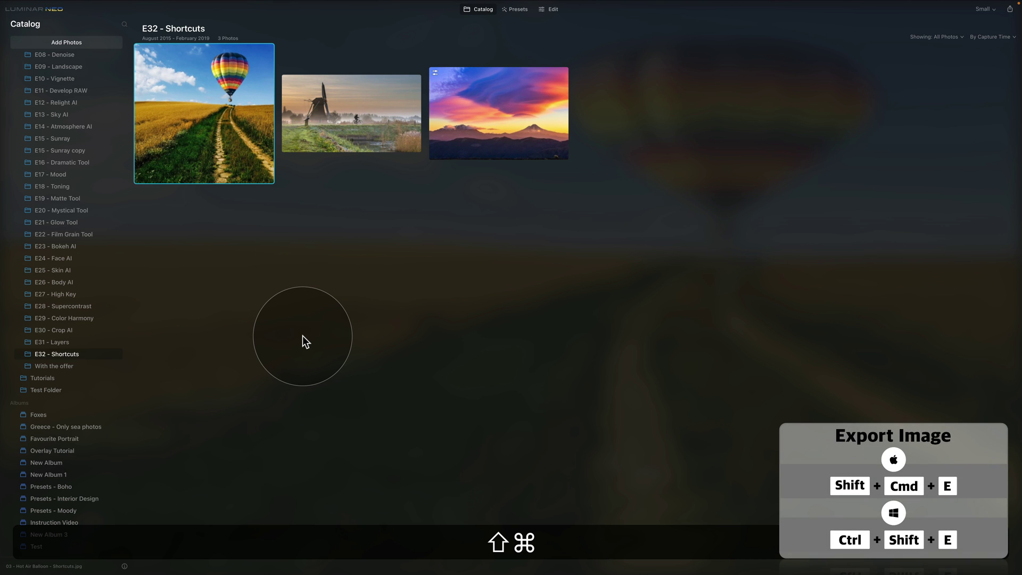
key("shift+super+e")
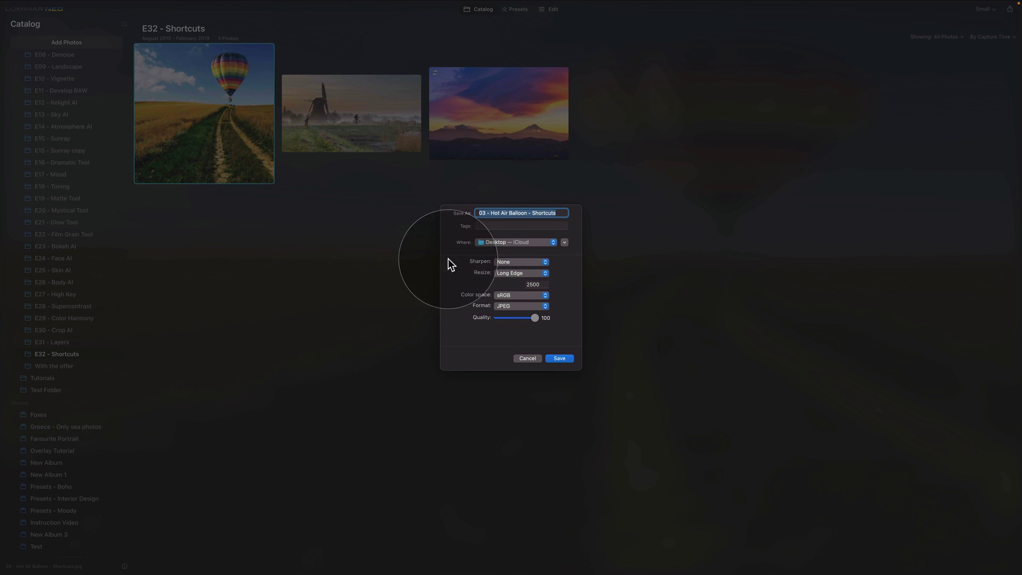
left_click_drag(556, 213, 529, 213)
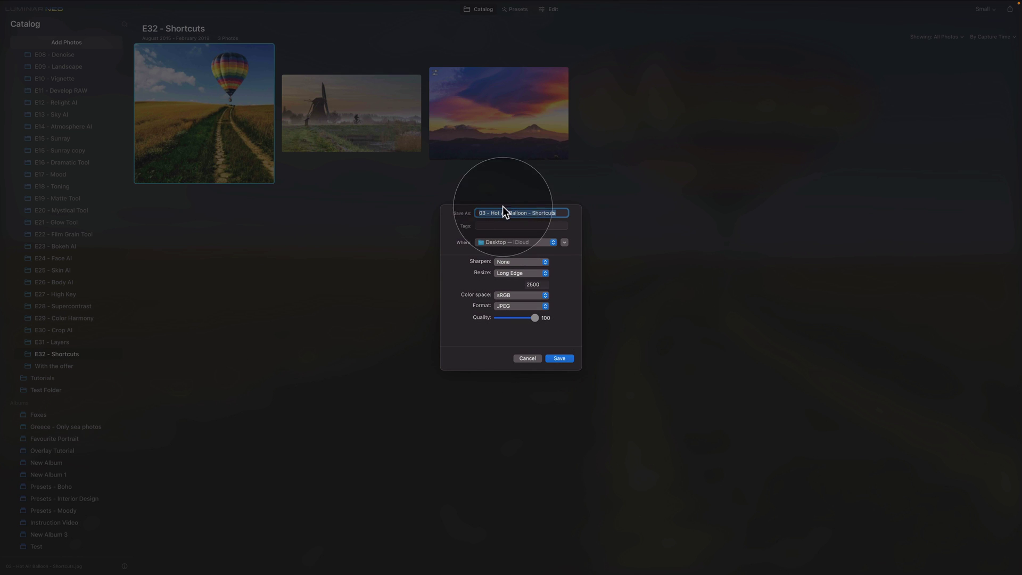
left_click(478, 219, "shift")
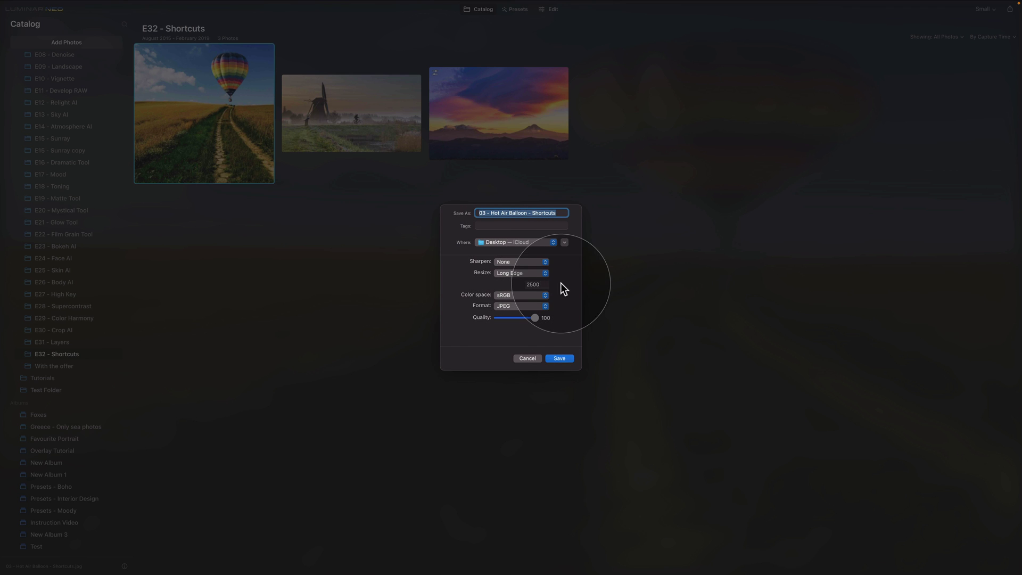
left_click(529, 358)
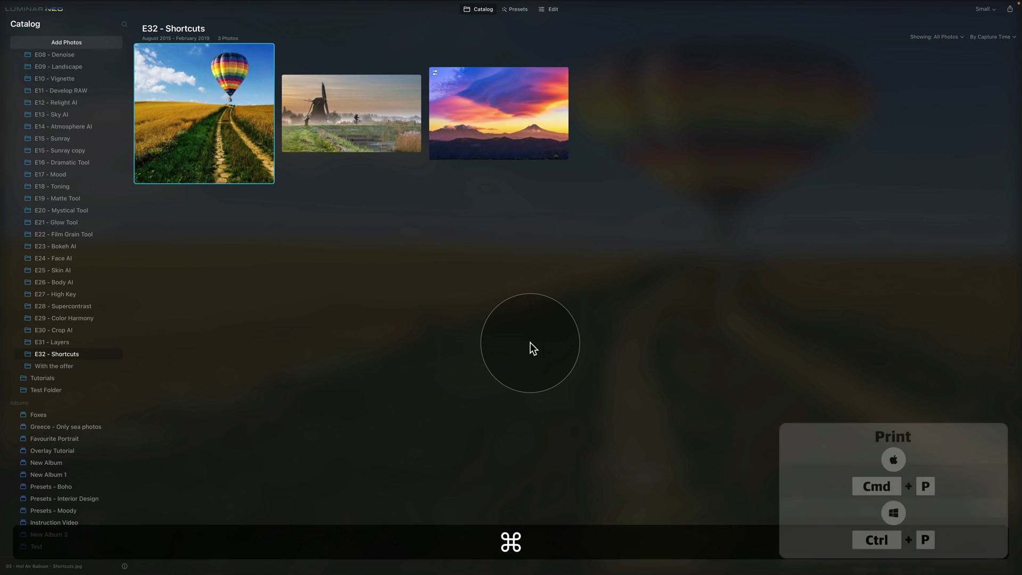
- Start printing the hot air balloon photo and cancel the print job
key("super+p")
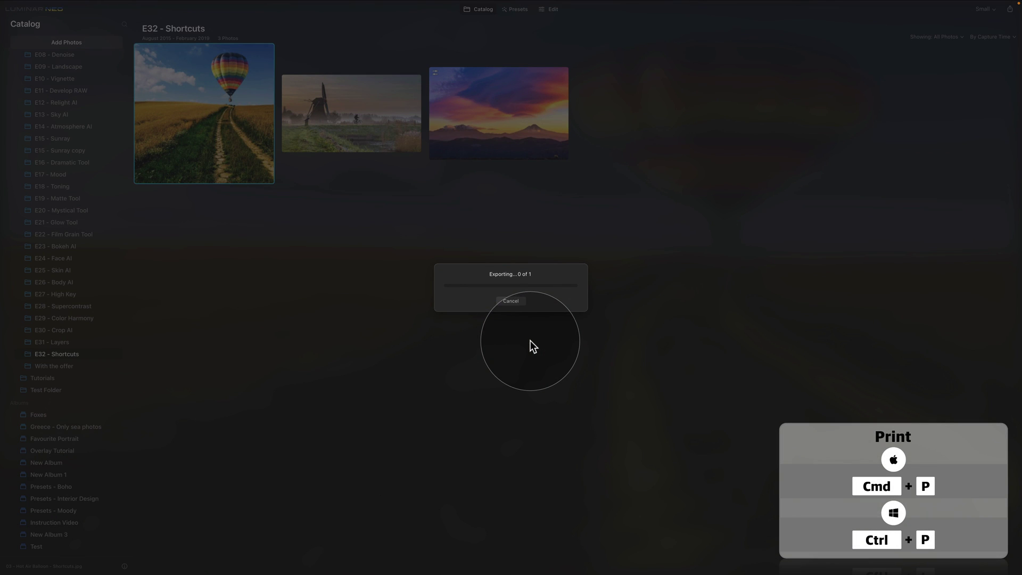
left_click(512, 302)
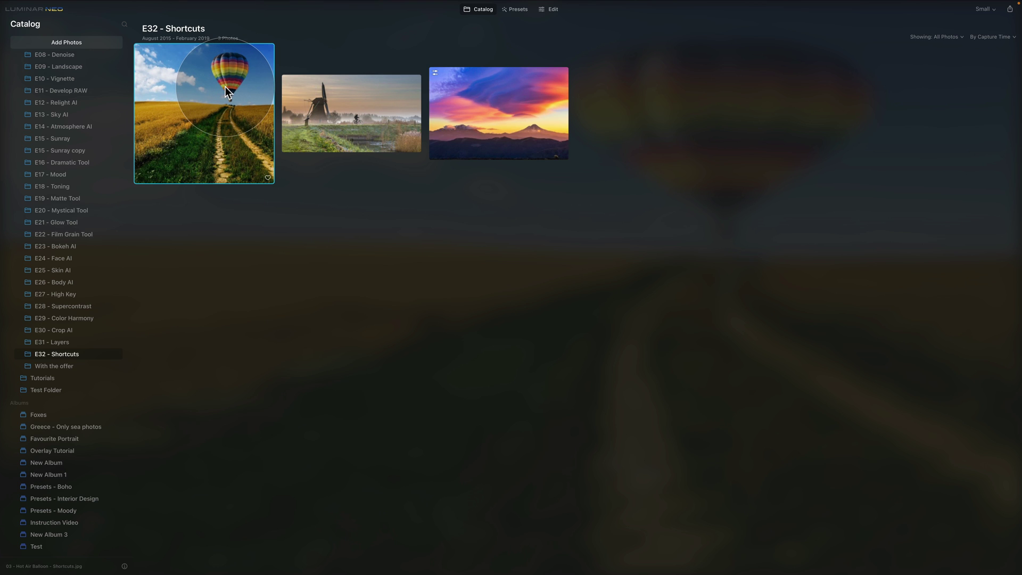
- Mark the hot air balloon photo as a favorite, change it to rejected and clear the mark, going through the cycle twice
key("p")
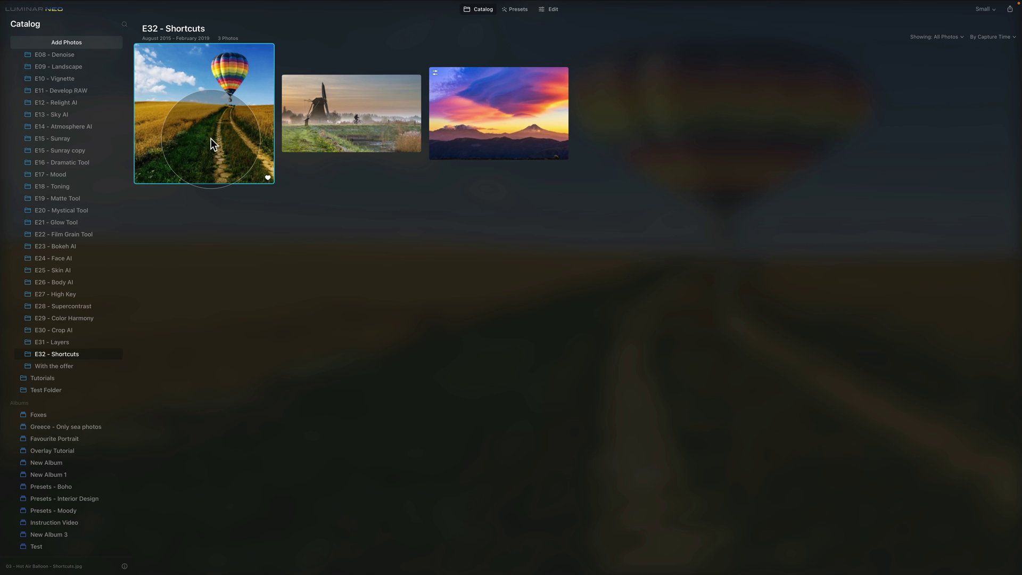
key("x")
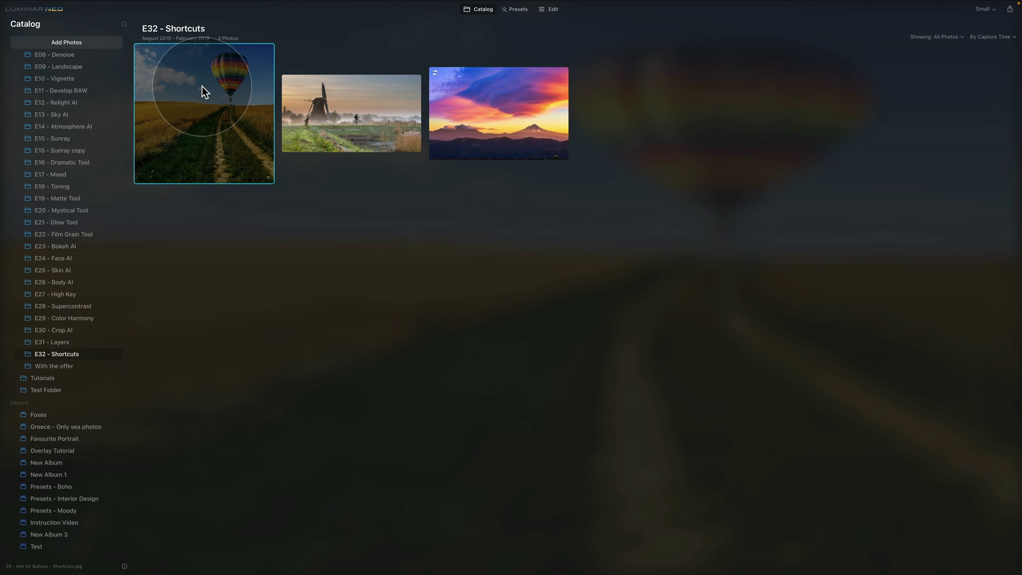
key("u")
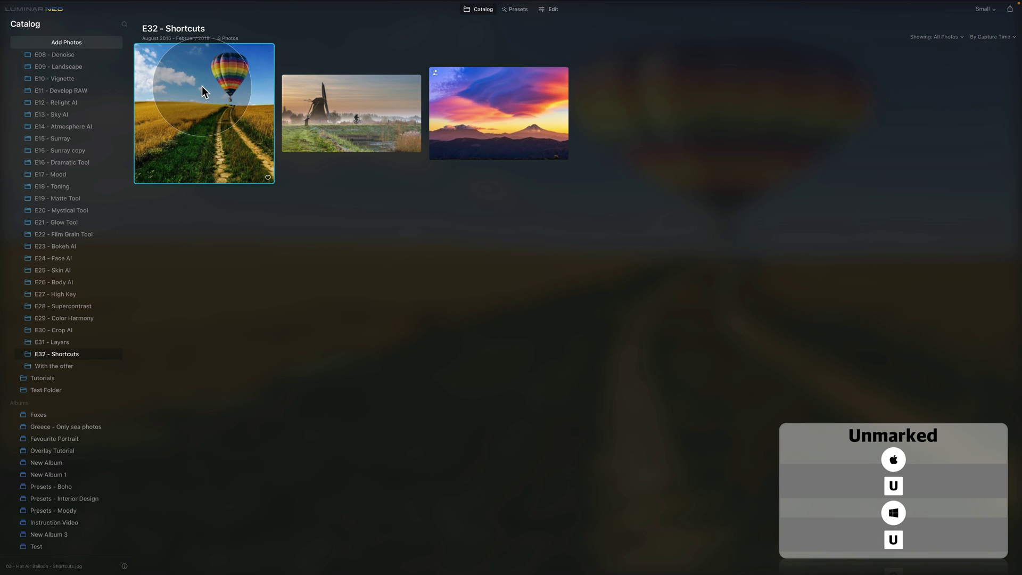
key("p")
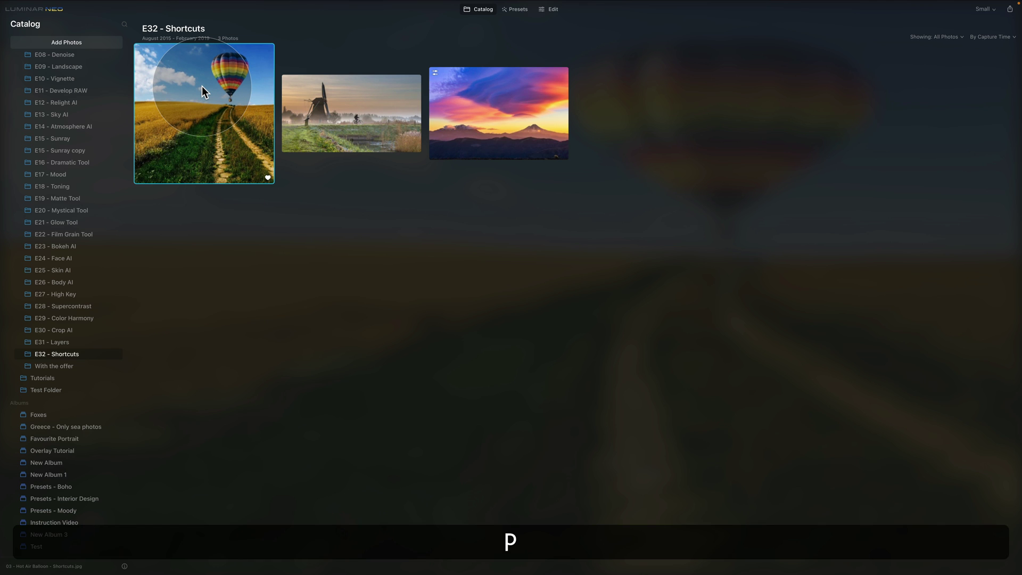
key("x")
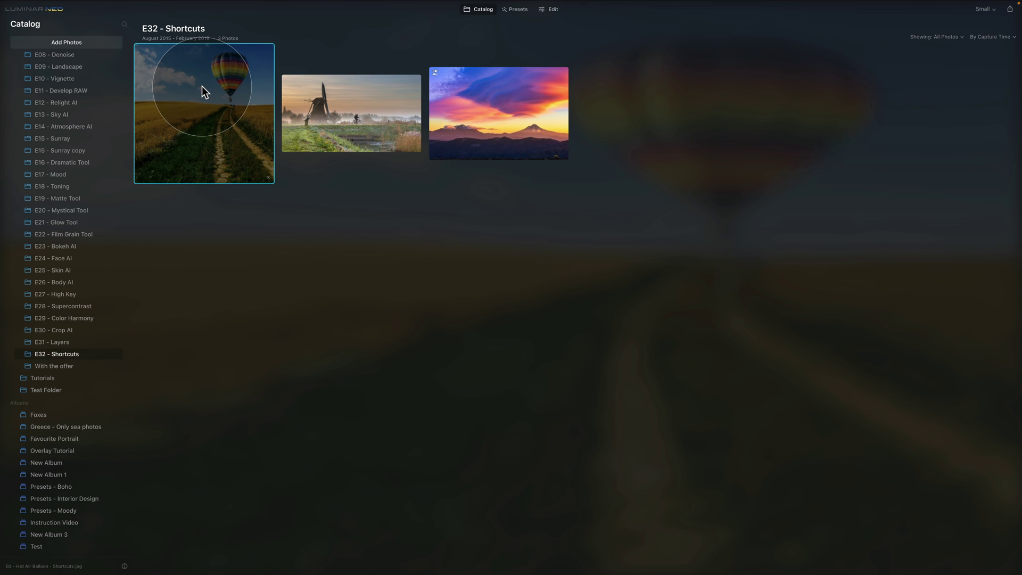
key("u")
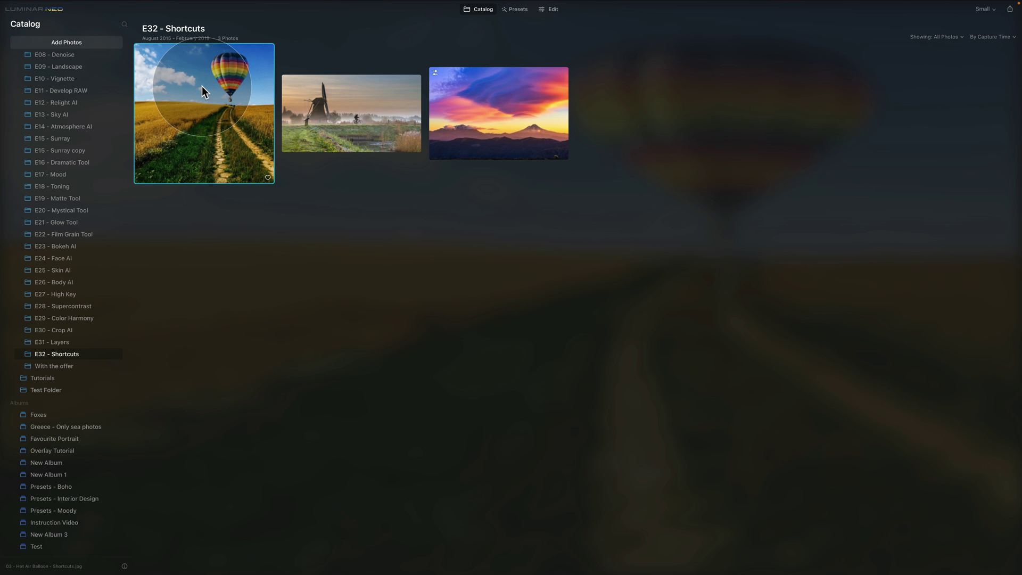
- View the hot air balloon photo enlarged, rotate it left and back right, and return to the folder's thumbnails
key("Return")
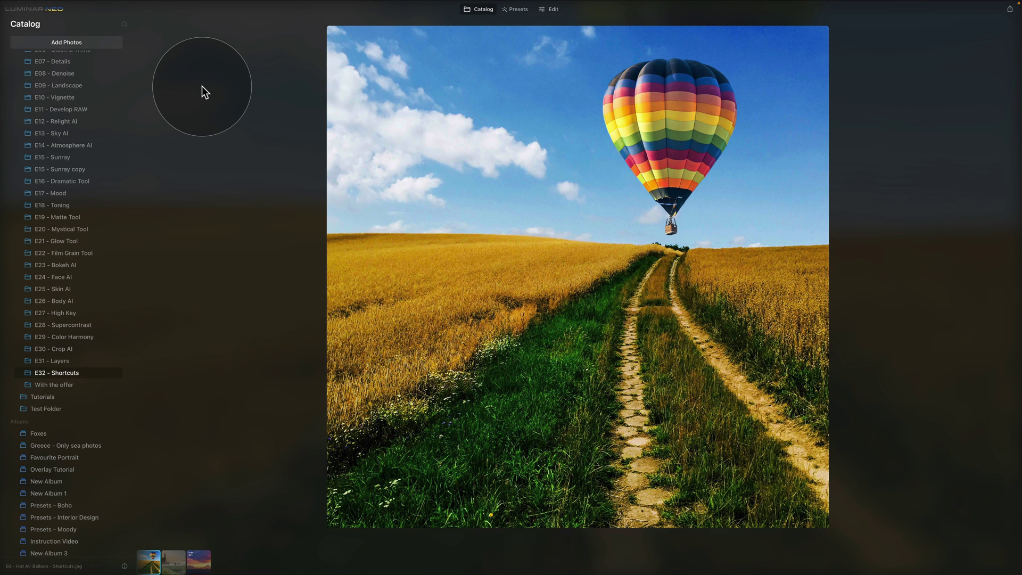
key("super+bracketleft")
key("super+bracketleft")
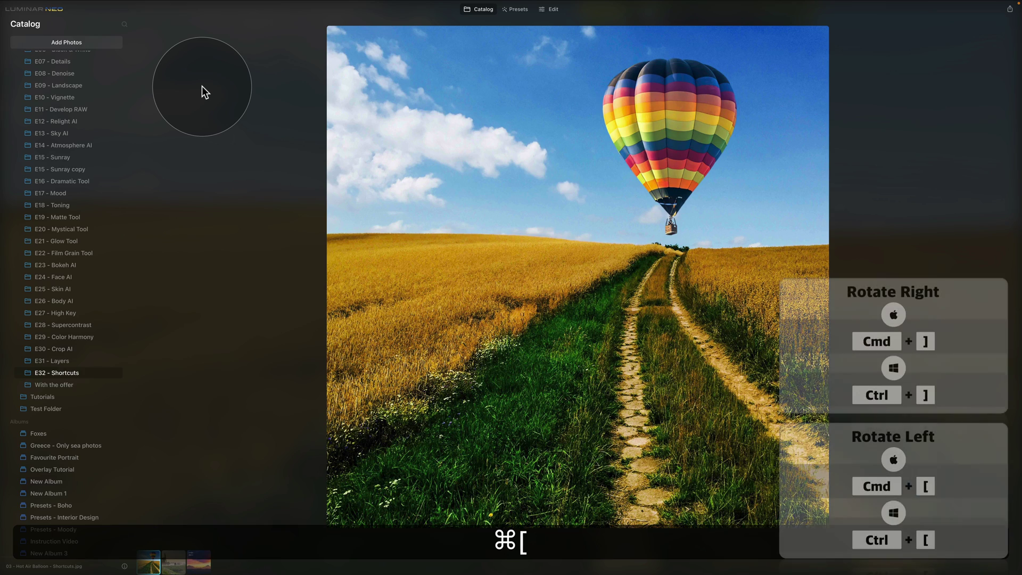
key("super+bracketright")
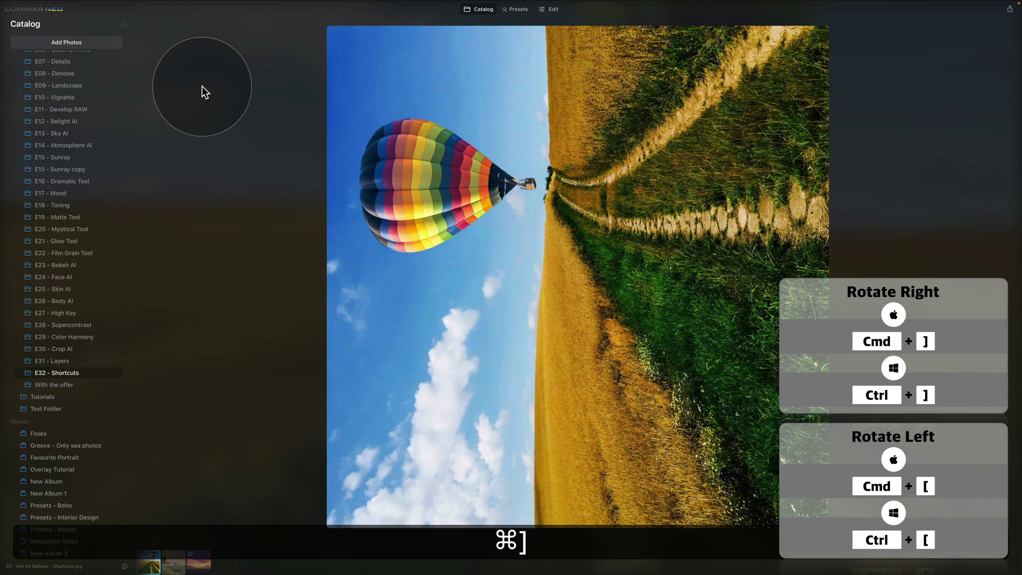
key("super+bracketright")
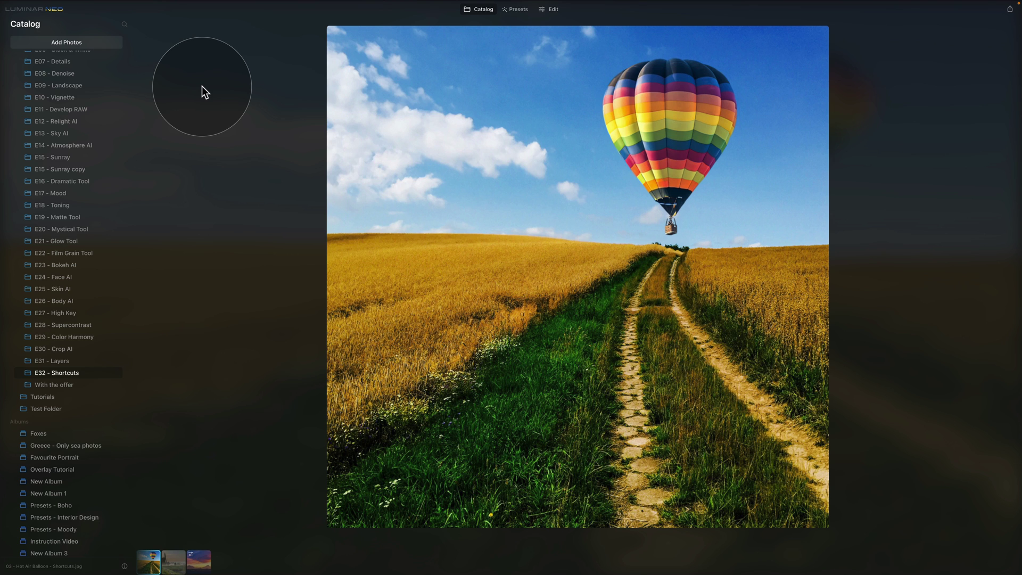
key("space")
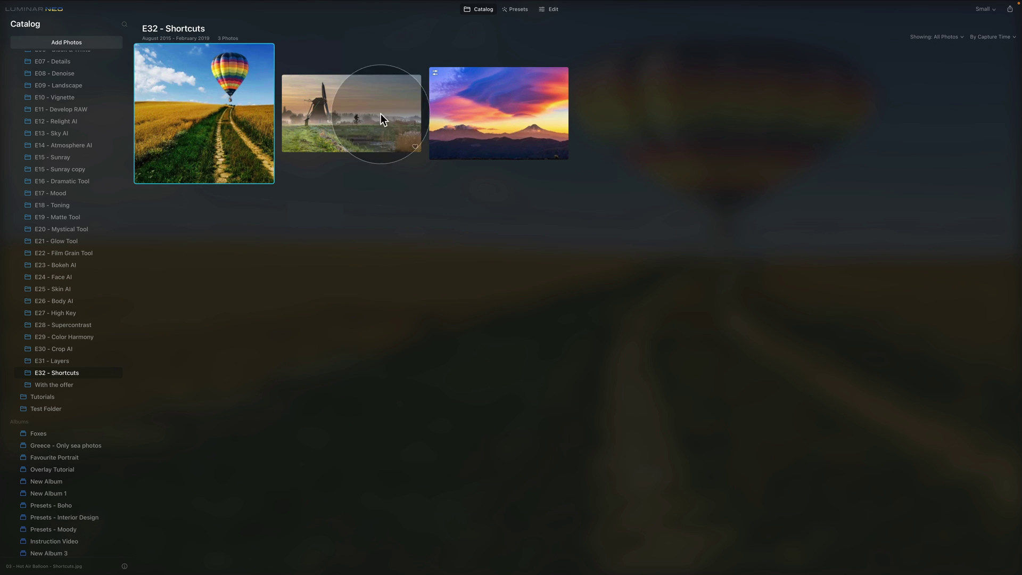
- Sync the adjustments from the sunset mountain landscape photo to the windmill photo
left_click(492, 117)
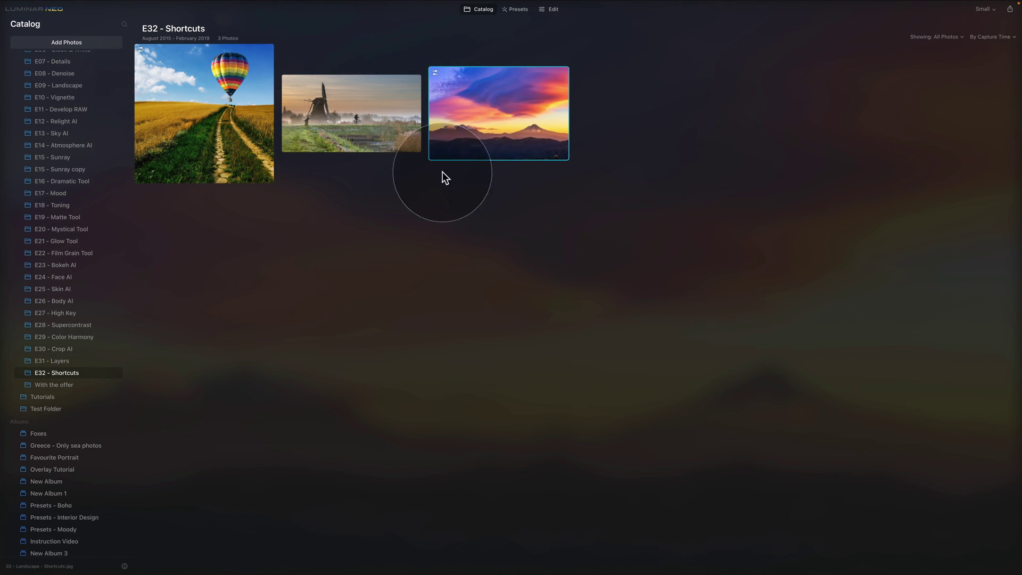
left_click(359, 102, "super")
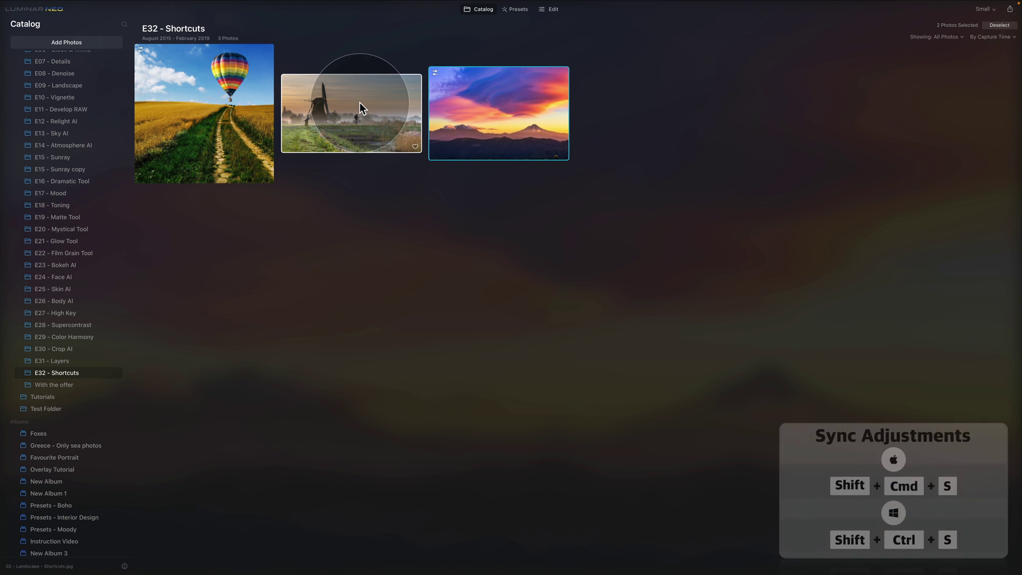
key("shift+super+s")
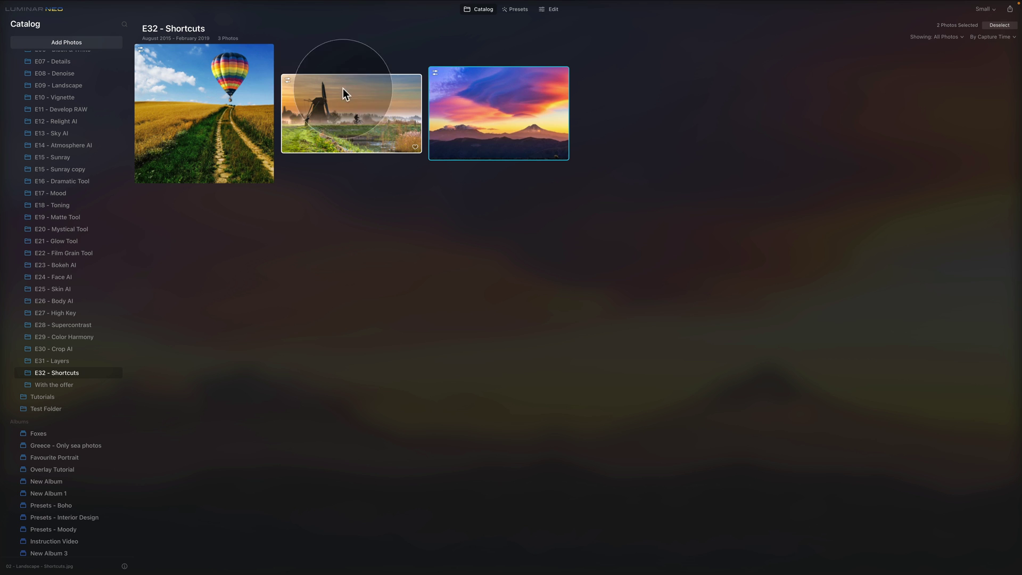
- Reset all adjustments on the hot air balloon photo
left_click(241, 108)
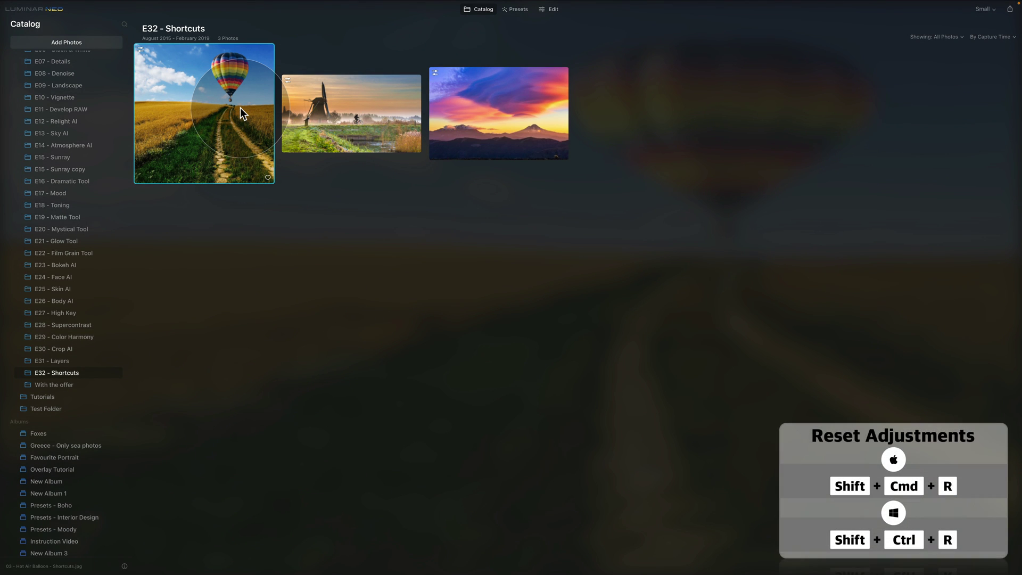
key("shift")
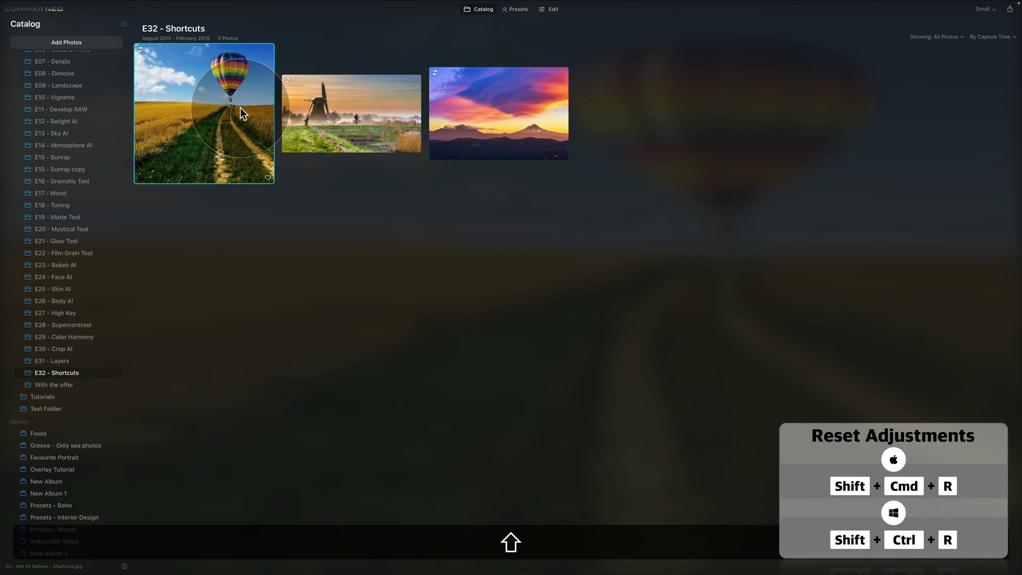
key("shift+super+r")
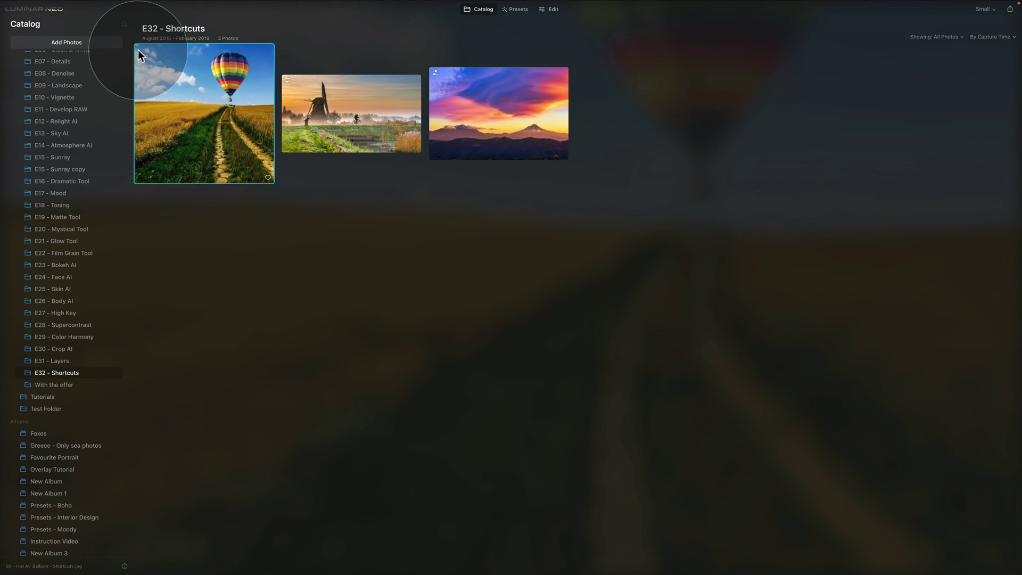
- Move the hot air balloon photo to the trash and view the Trash contents
key("super")
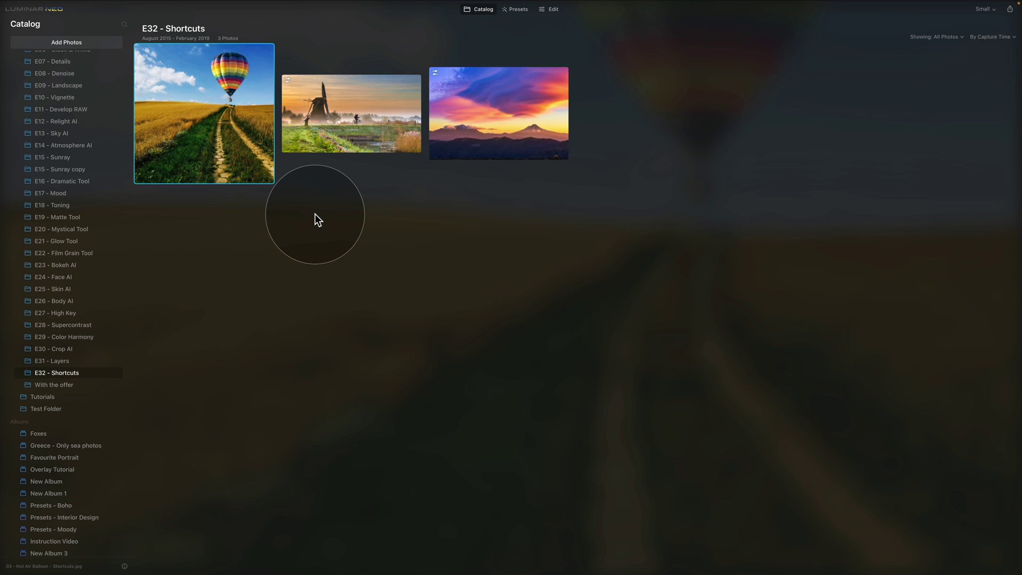
key("super+BackSpace")
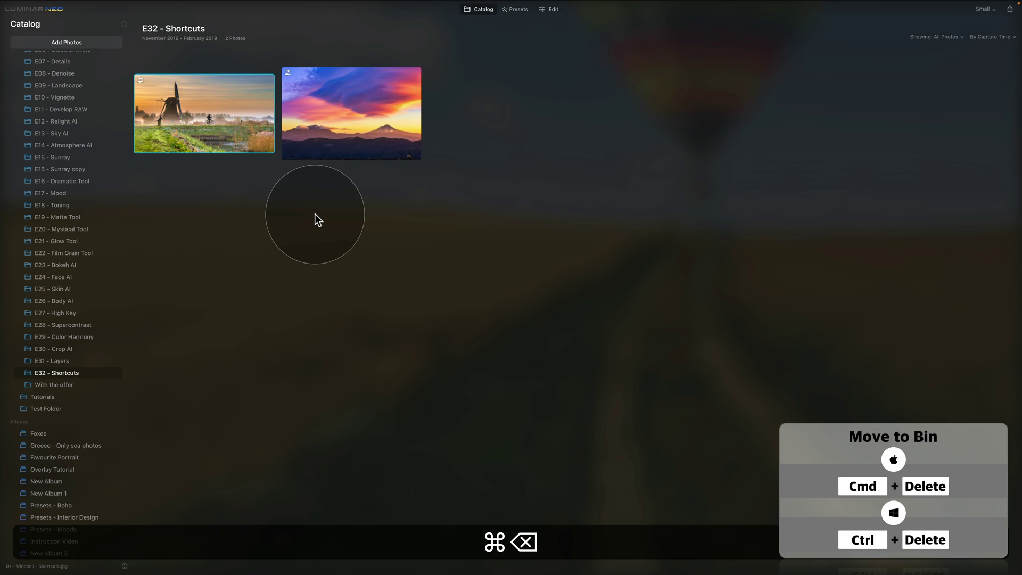
scroll(64, 282, "up", 5)
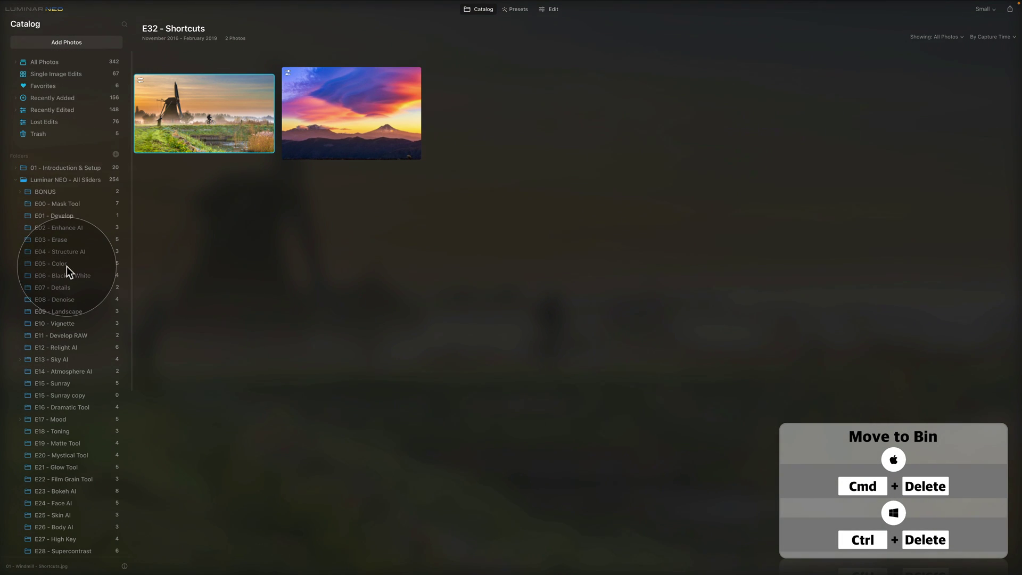
left_click(59, 133)
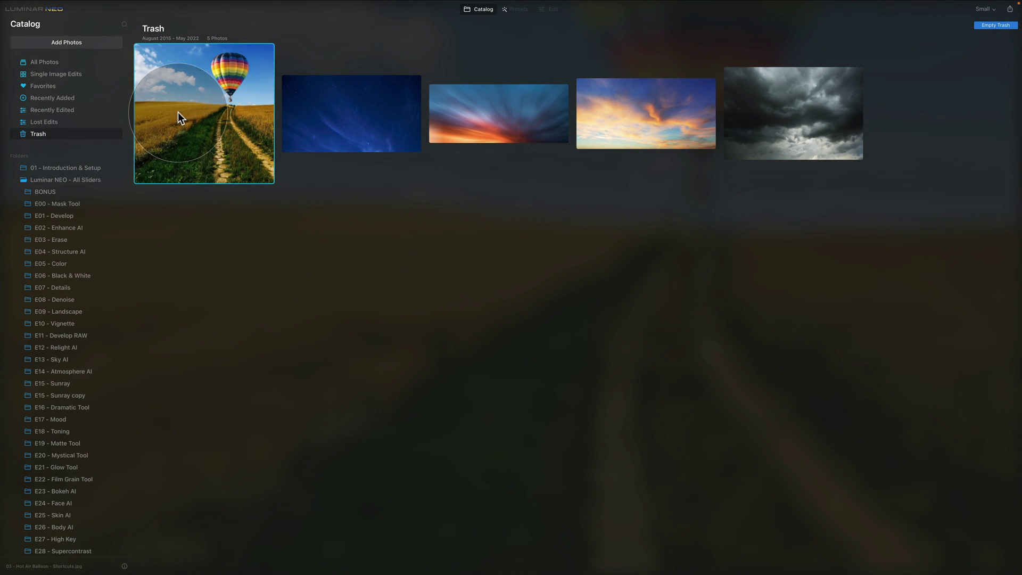
- Put the hot air balloon photo back from the Trash and return to the E32 - Shortcuts folder
right_click(192, 79)
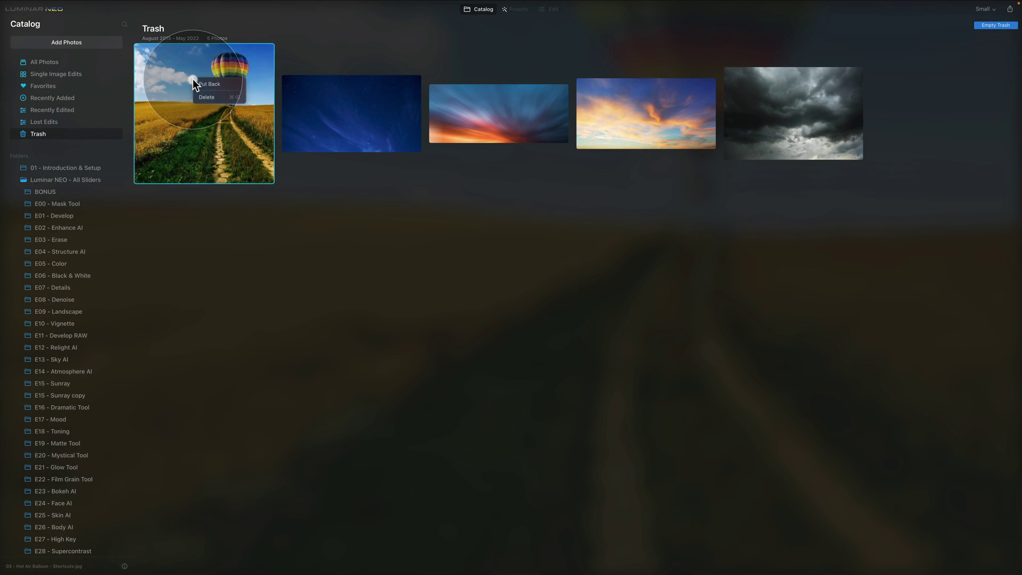
left_click(224, 85)
scroll(75, 349, "down", 5)
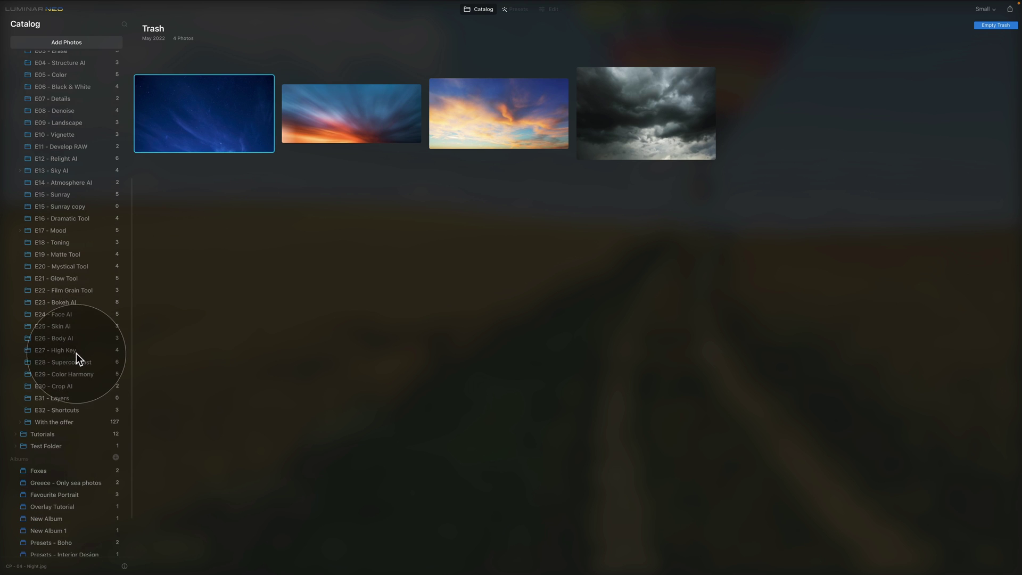
left_click(80, 409)
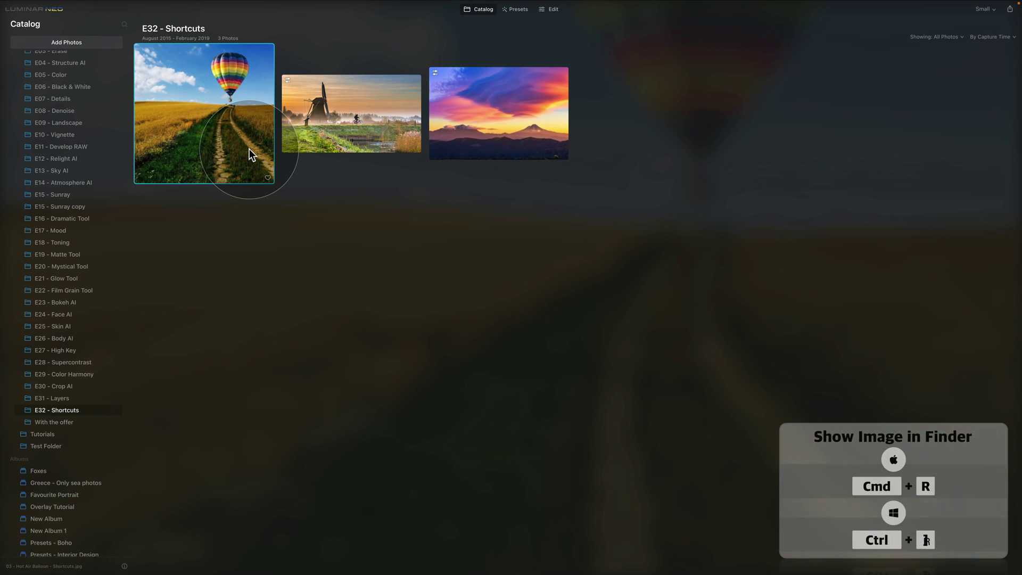
- Show the hot air balloon photo's file in Finder and switch back to Luminar Neo
key("super+r")
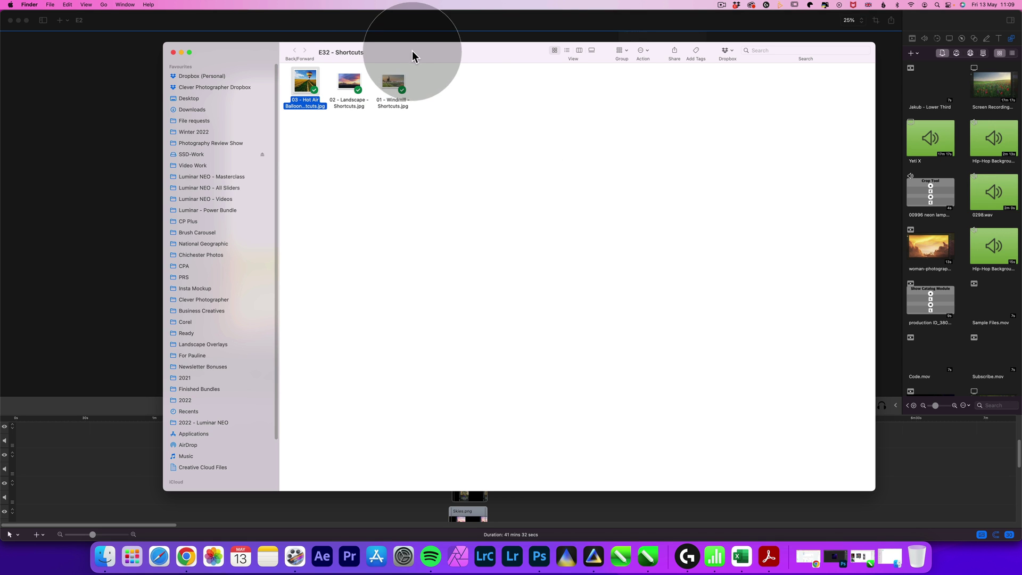
left_click(593, 555)
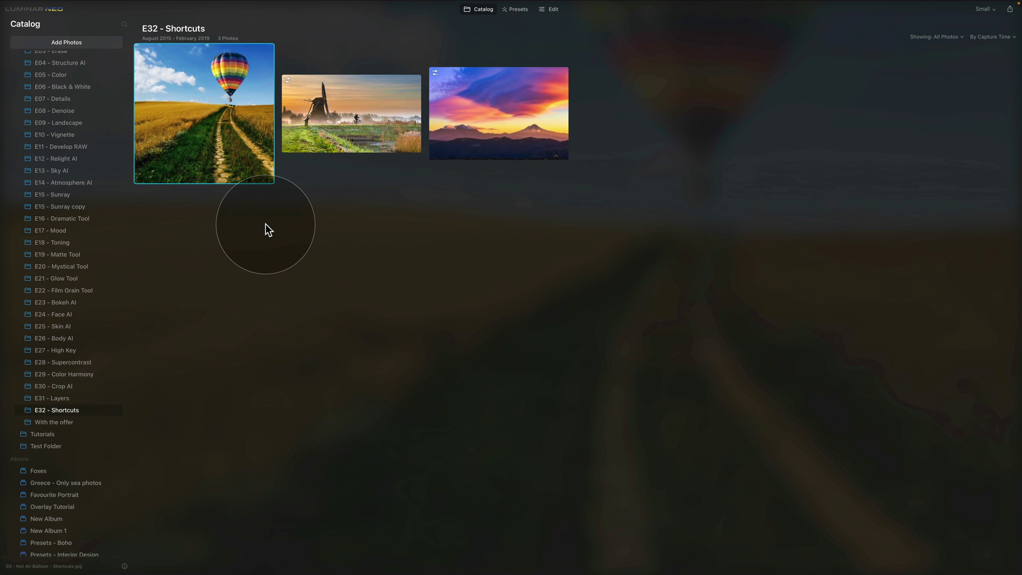
- Open the hot air balloon photo in the Presets module
key("t")
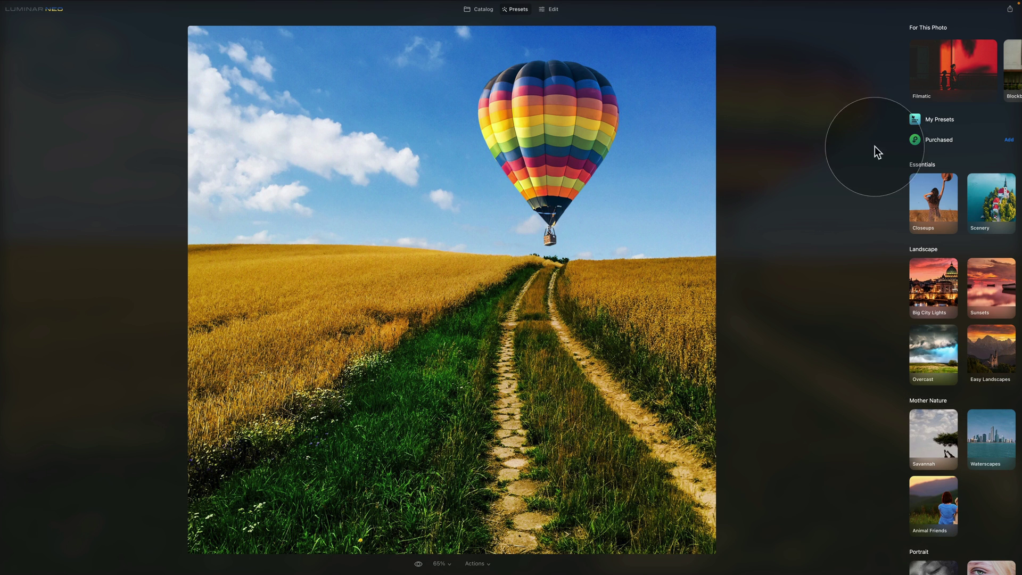
- Apply the Matte Noir preset from the Filmatic collection to the balloon photo, undo it, and redo it
left_click(962, 68)
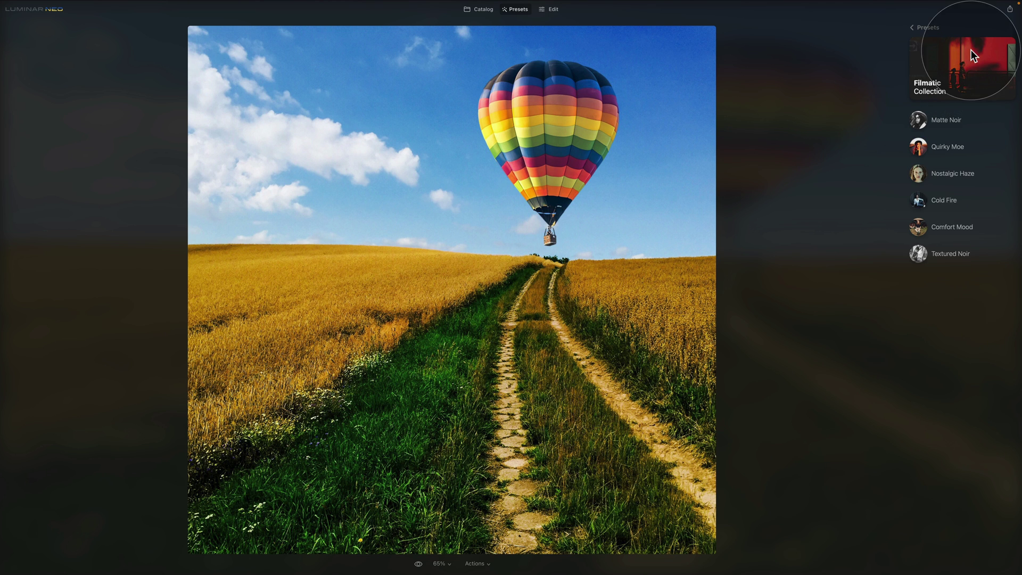
left_click(973, 120)
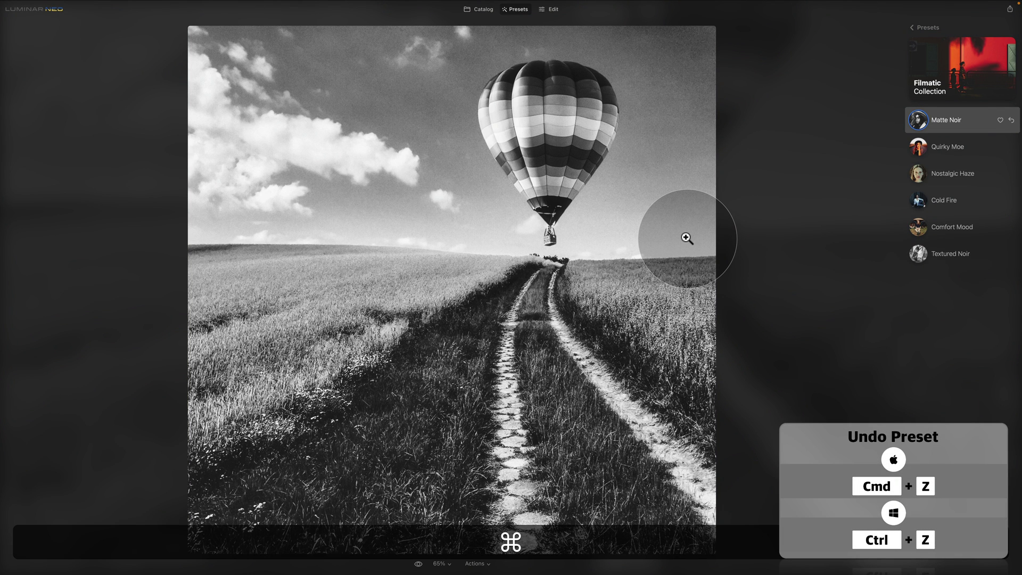
key("super+z")
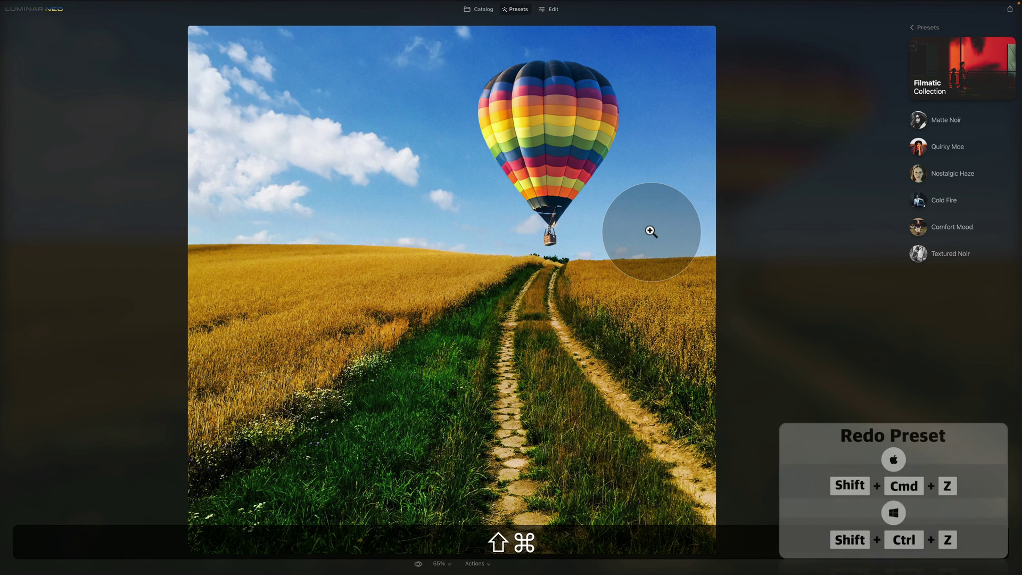
key("shift+super+z")
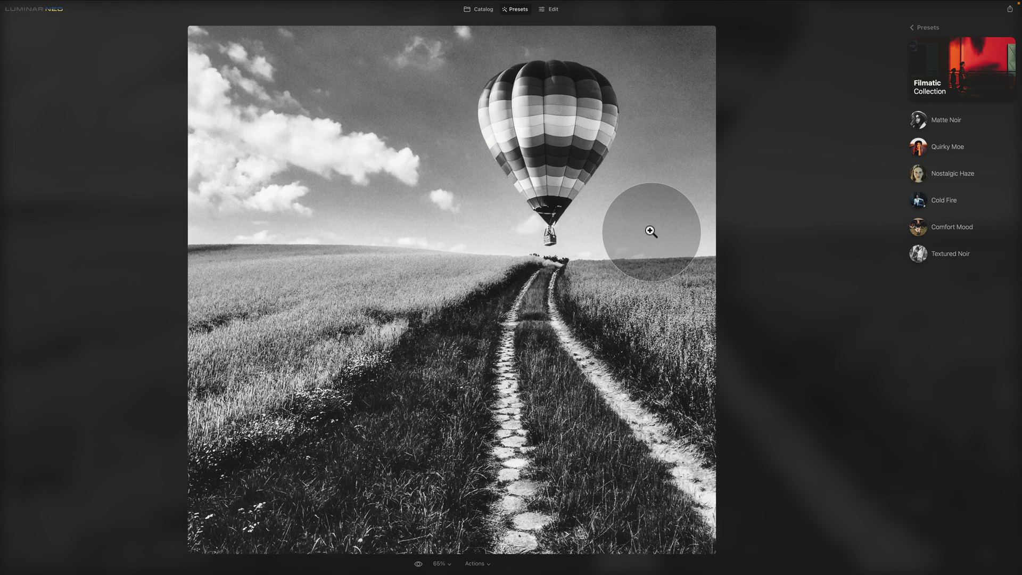
- Open the hot air balloon photo in the Edit module and revert it to the original
key("e")
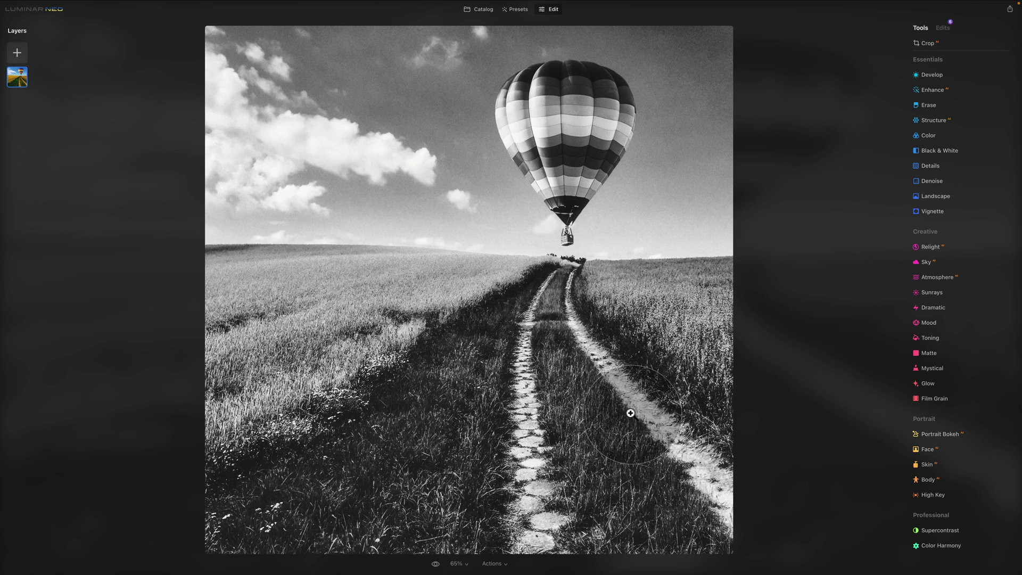
left_click(498, 563)
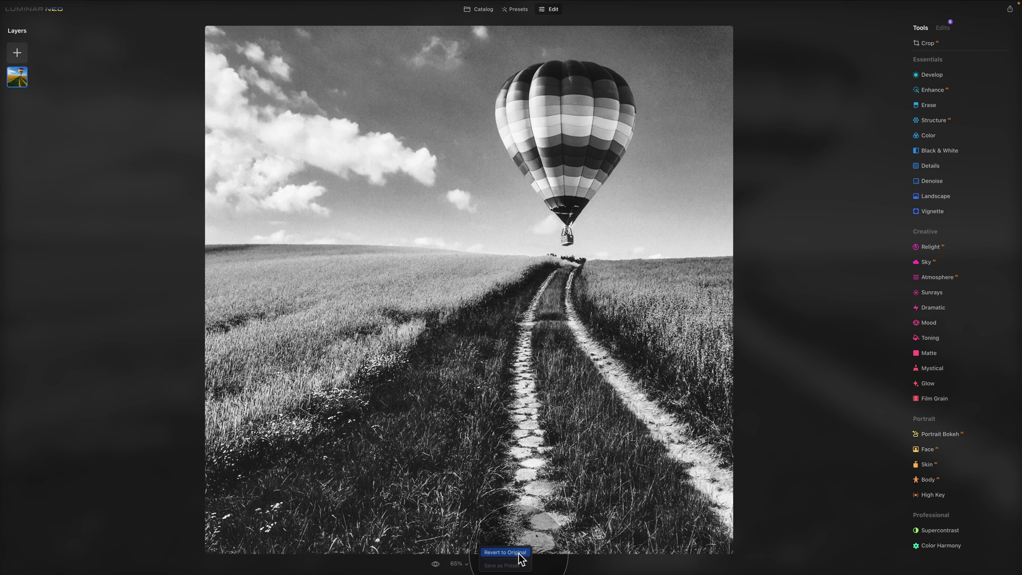
left_click(504, 552)
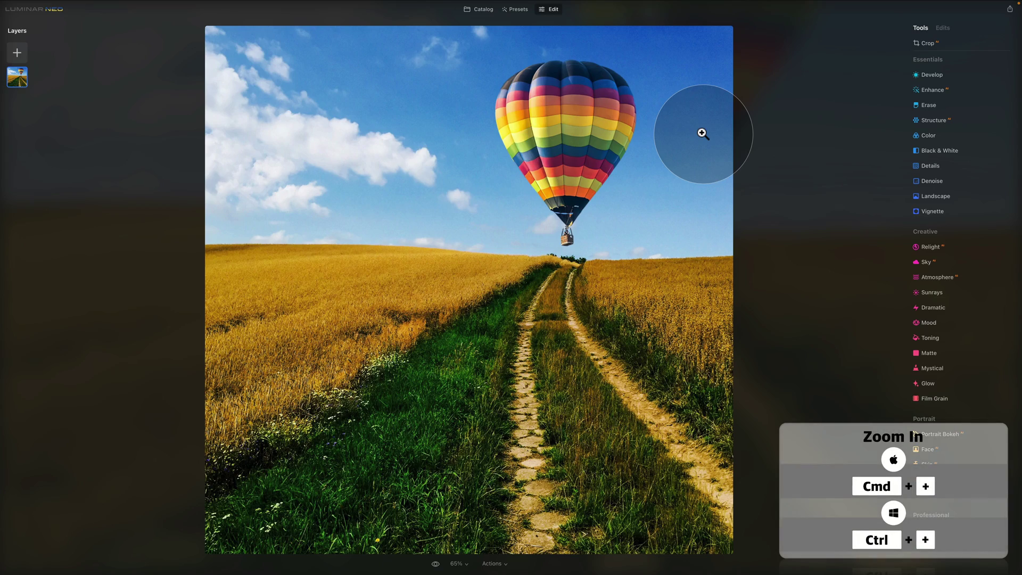
- Zoom in and out on the balloon photo repeatedly, ending at 50% magnification
key("super+equal")
key("super+equal")
key("super+equal")
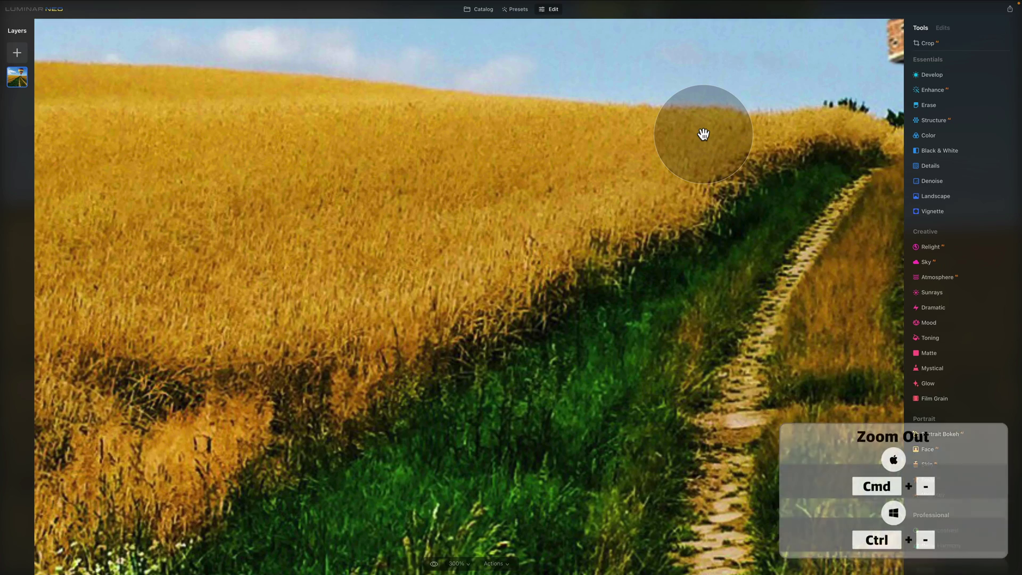
key("super+minus")
key("super+minus")
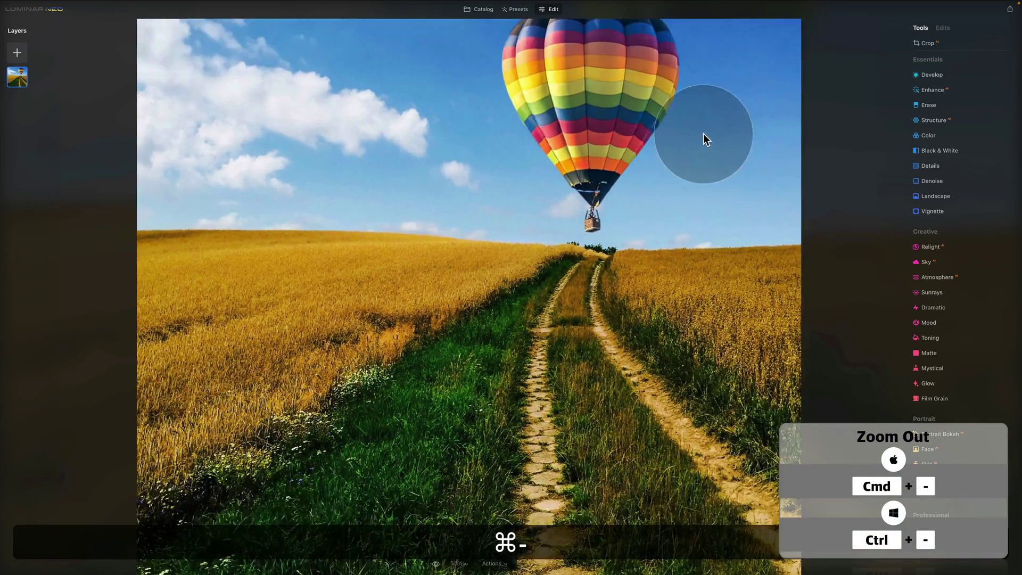
key("super+minus")
key("super+minus")
key("super+equal")
key("super+equal")
key("super+minus")
key("super+minus")
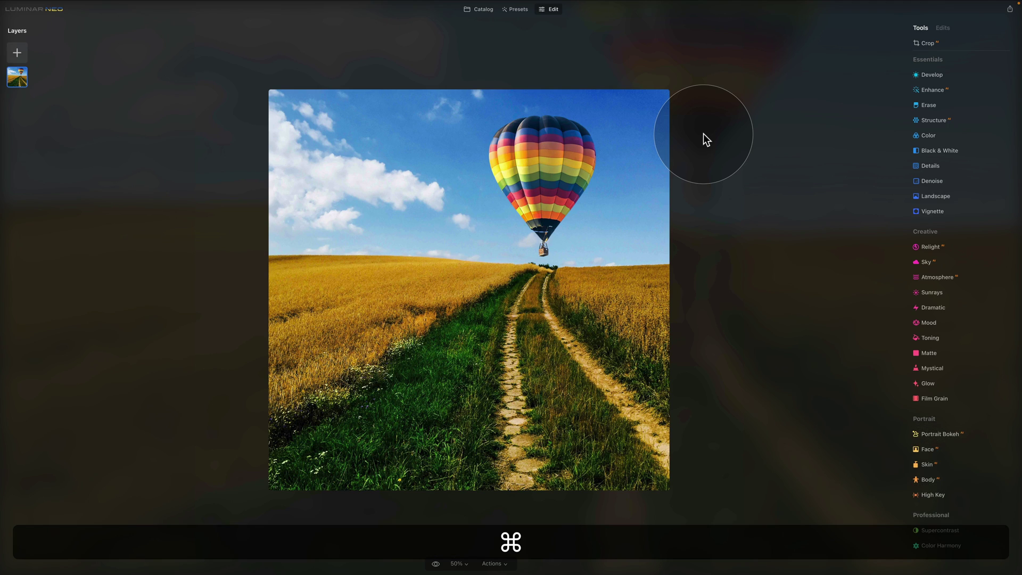
- View the balloon photo at 100% and fit it back to the screen
key("super+1")
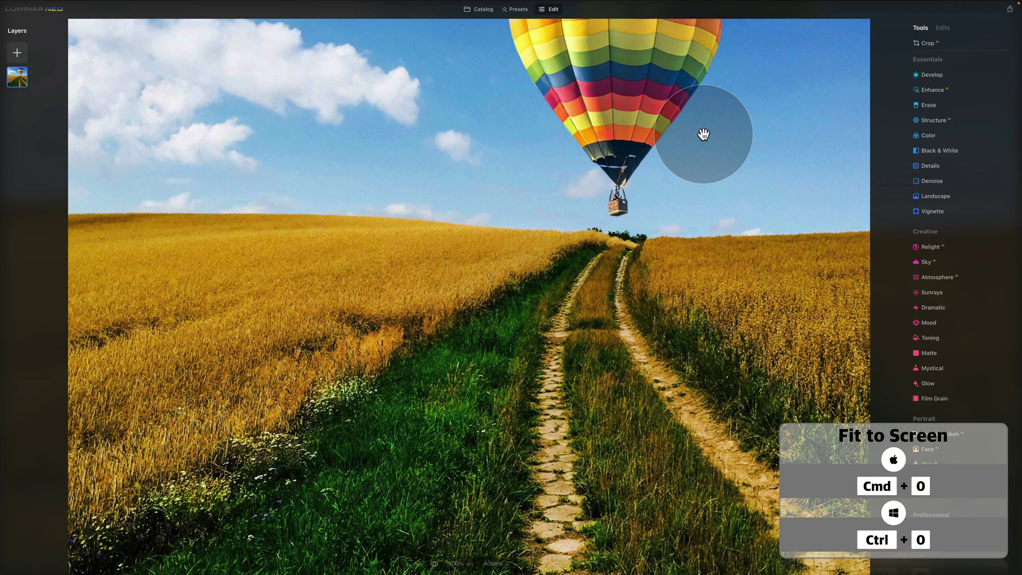
key("super")
key("super+0")
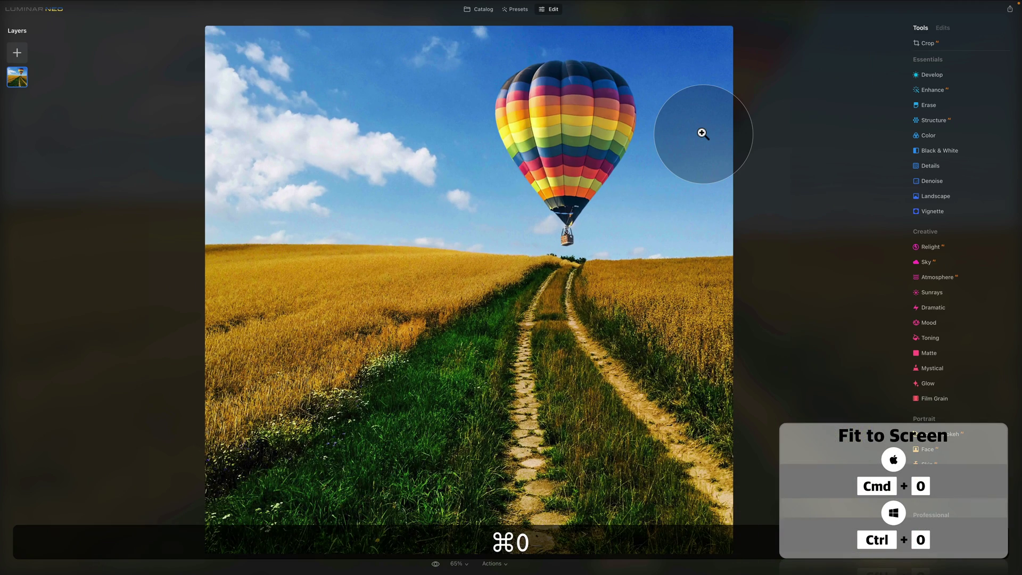
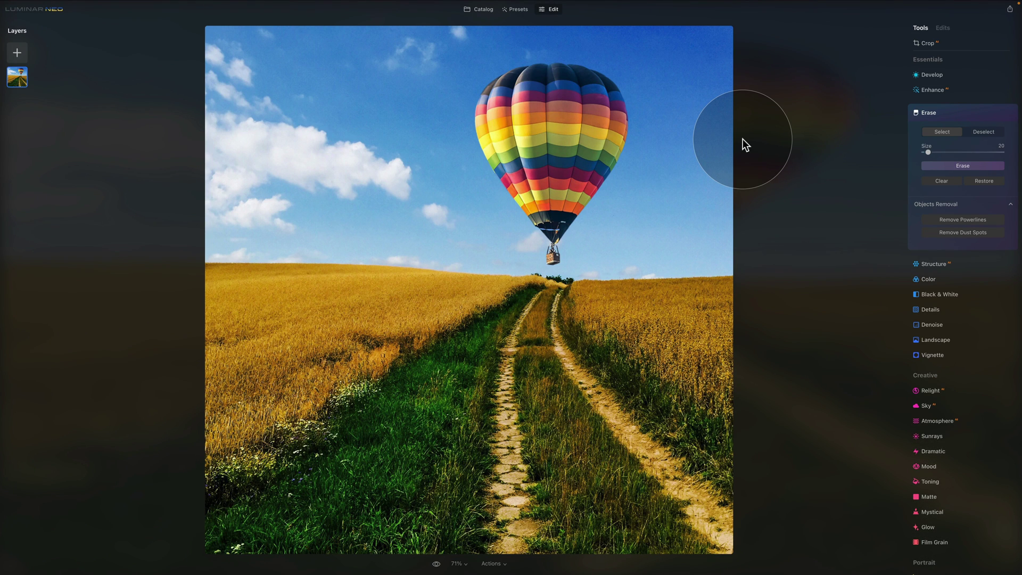
- In the Enhance tool, set Accent to 54 and Sky Enhancer to 16 on the balloon photo
left_click(966, 89)
left_click_drag(944, 138, 966, 139)
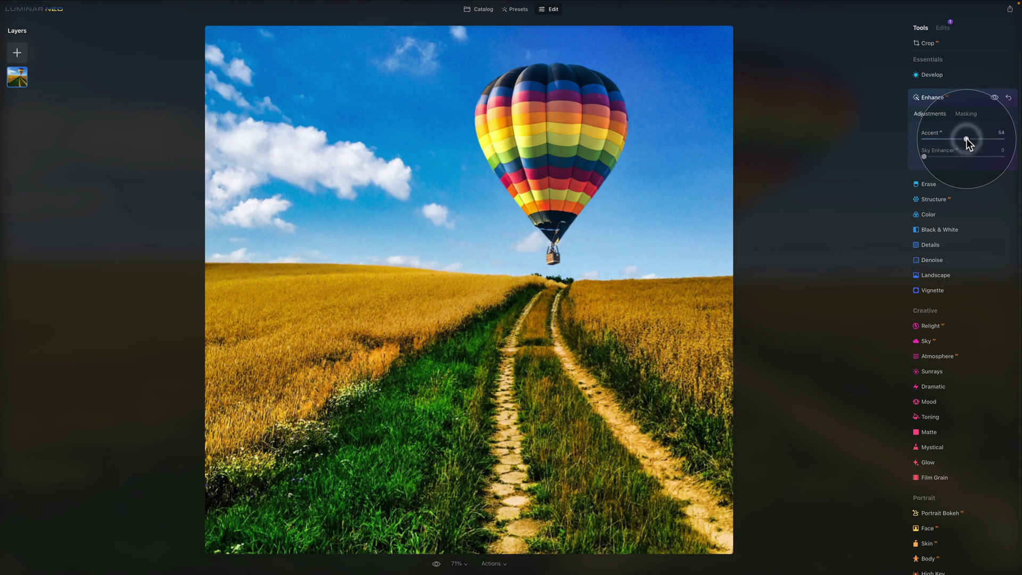
left_click(936, 156)
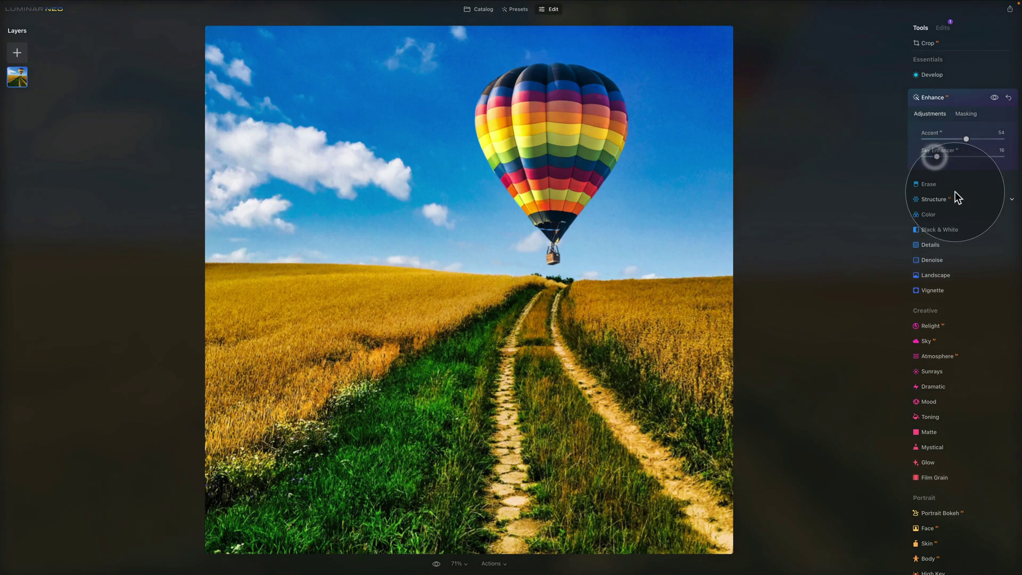
- In the Denoise tool, set Luminosity to 38 and Color to 13 on the balloon photo
left_click(949, 262)
left_click(953, 230)
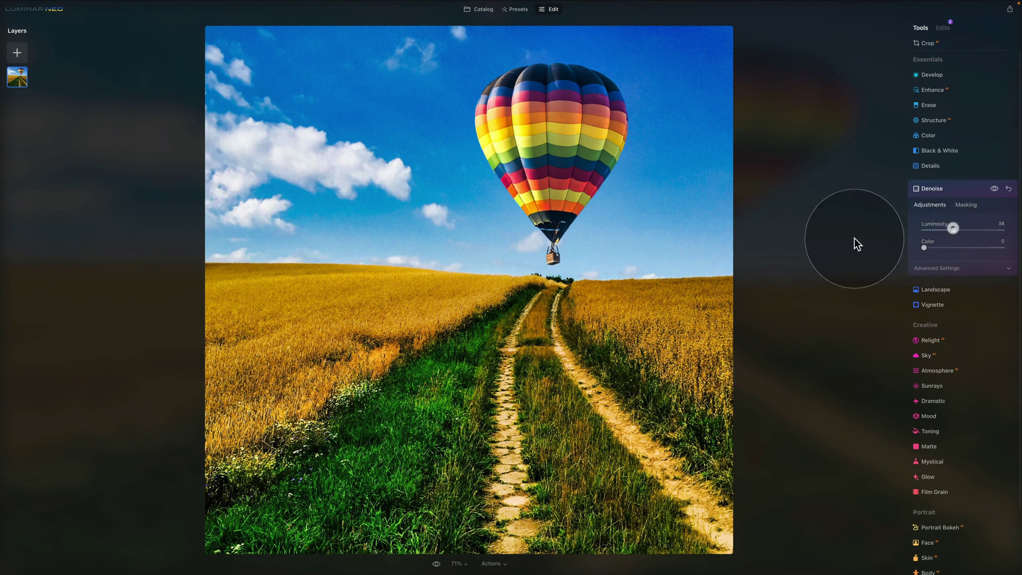
left_click(932, 247)
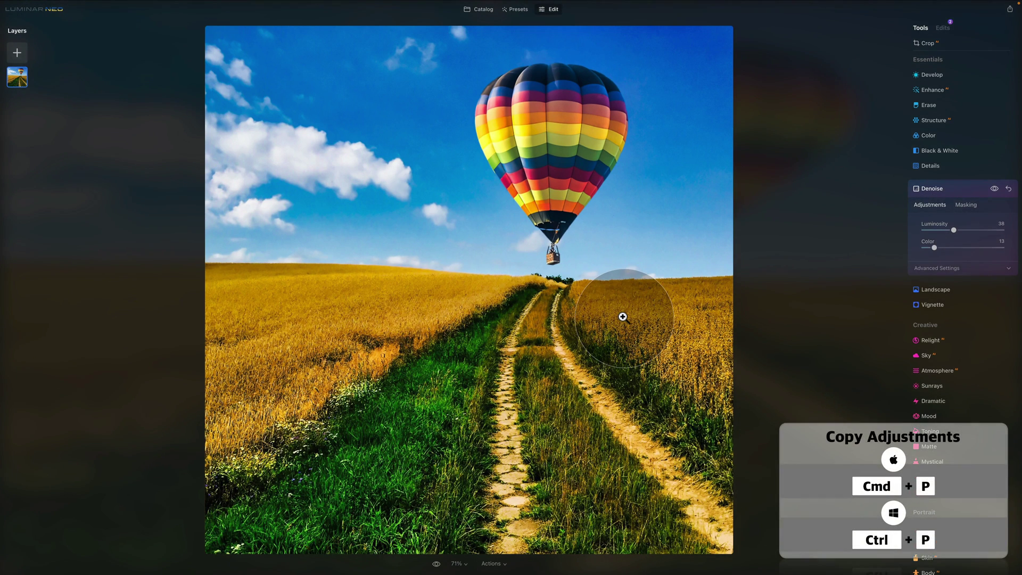
- Copy the balloon photo's adjustments and return to the catalog
key("super+c")
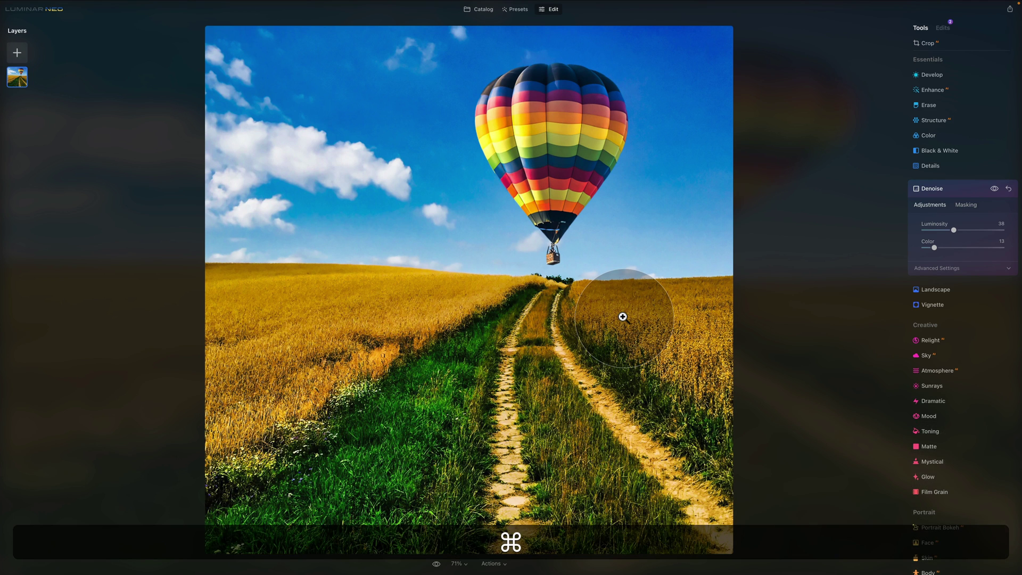
key("super+c")
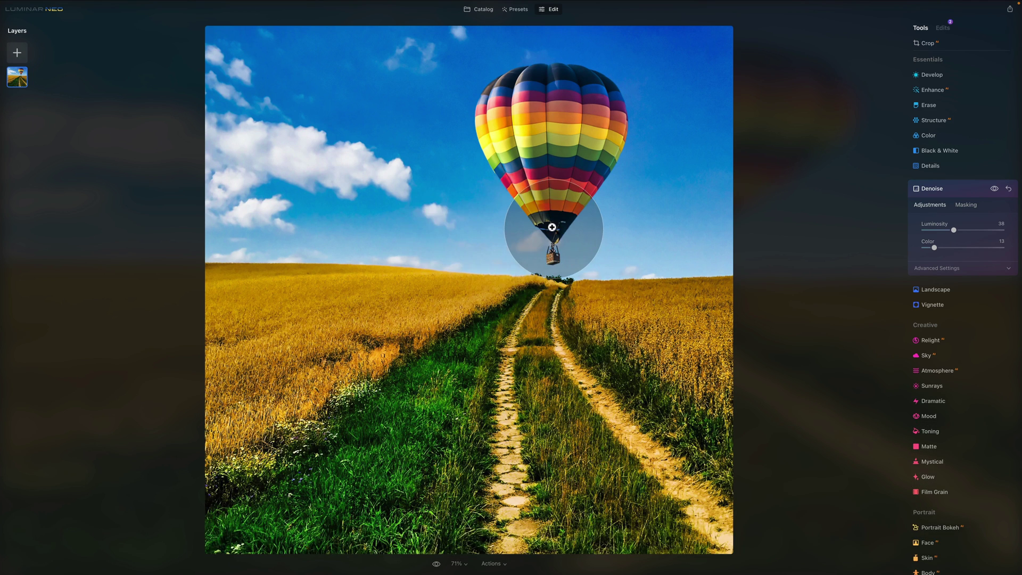
key("g")
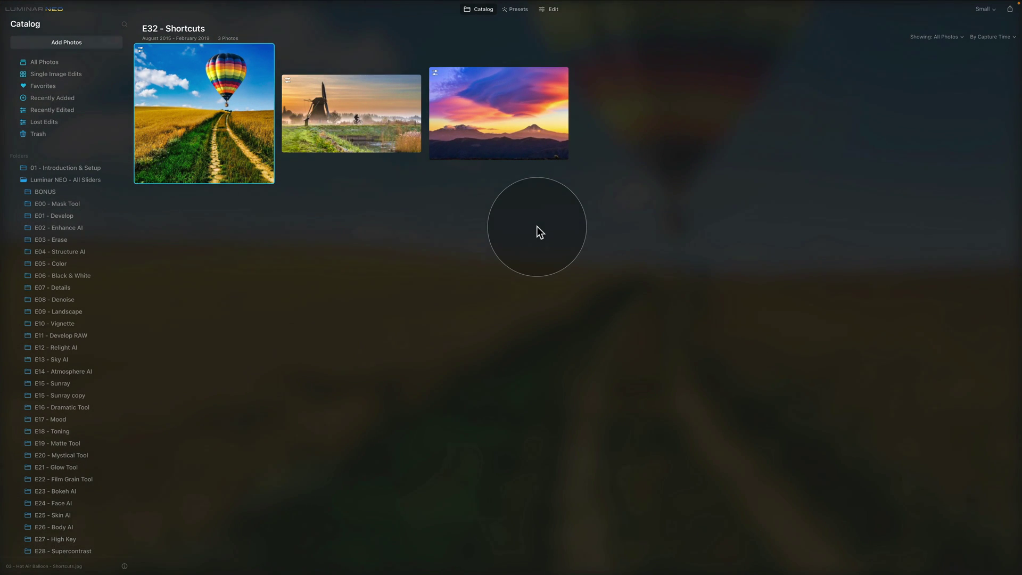
- Reset the adjustments of the windmill photo in the E32 - Shortcuts folder
left_click(369, 117)
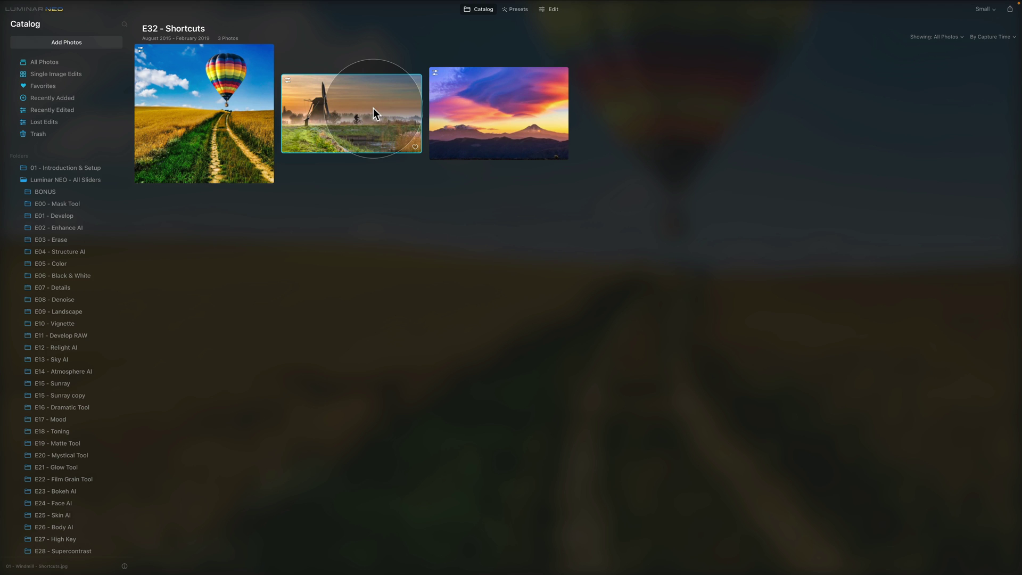
right_click(370, 99)
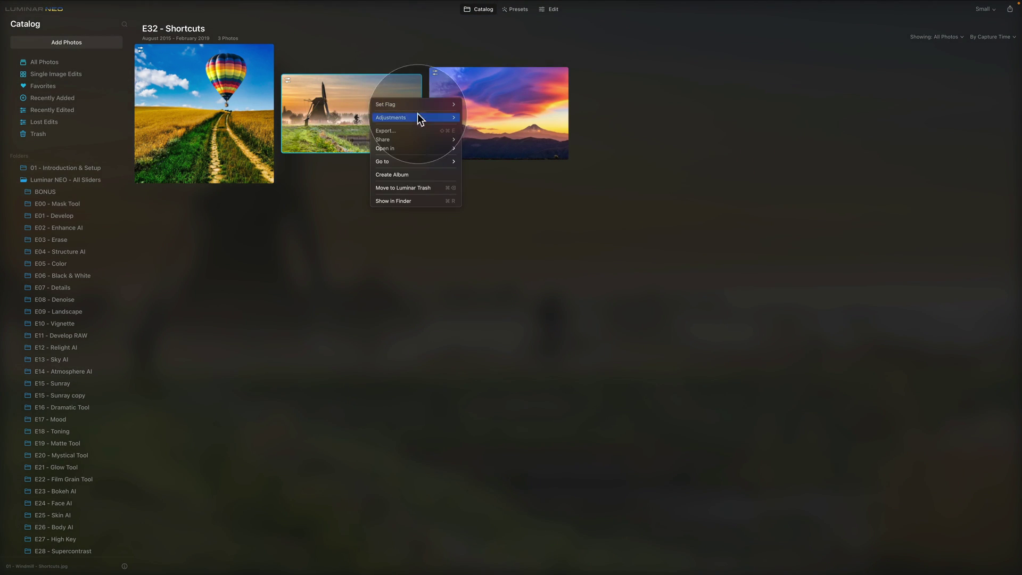
mouse_move(420, 118)
left_click(530, 152)
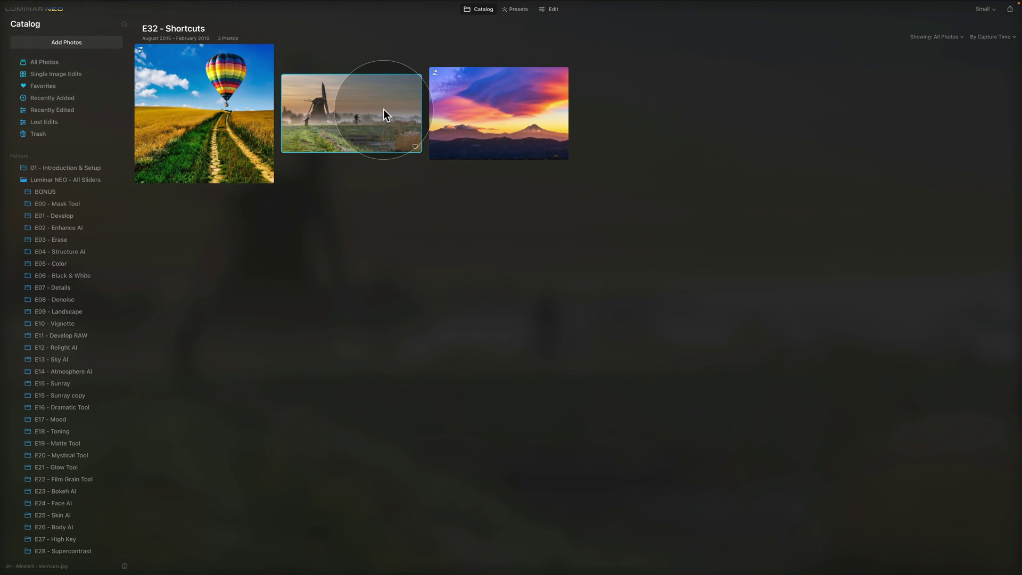
- Open the windmill photo in the Edit module and paste the copied adjustments onto it
key("e")
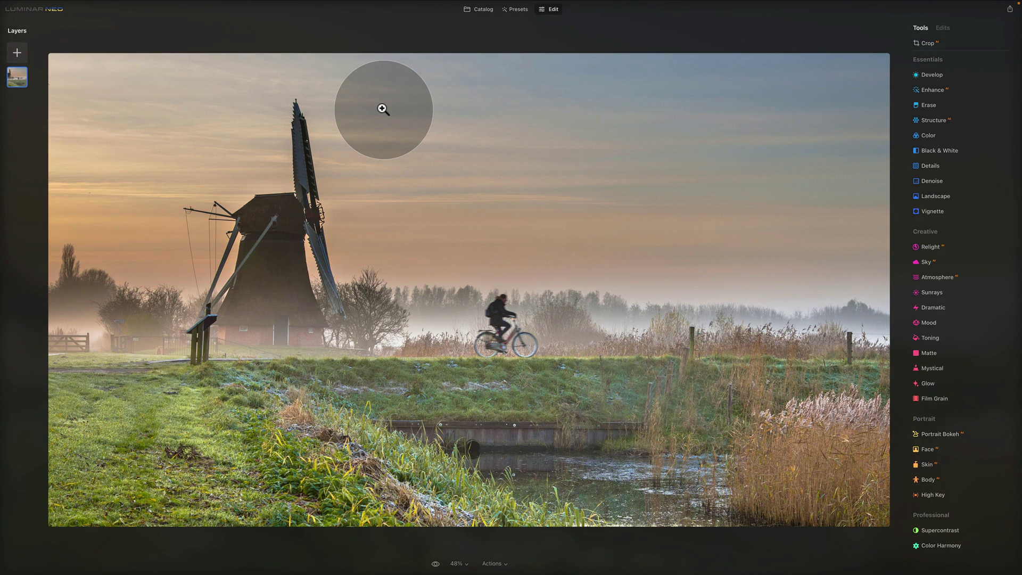
key("super+v")
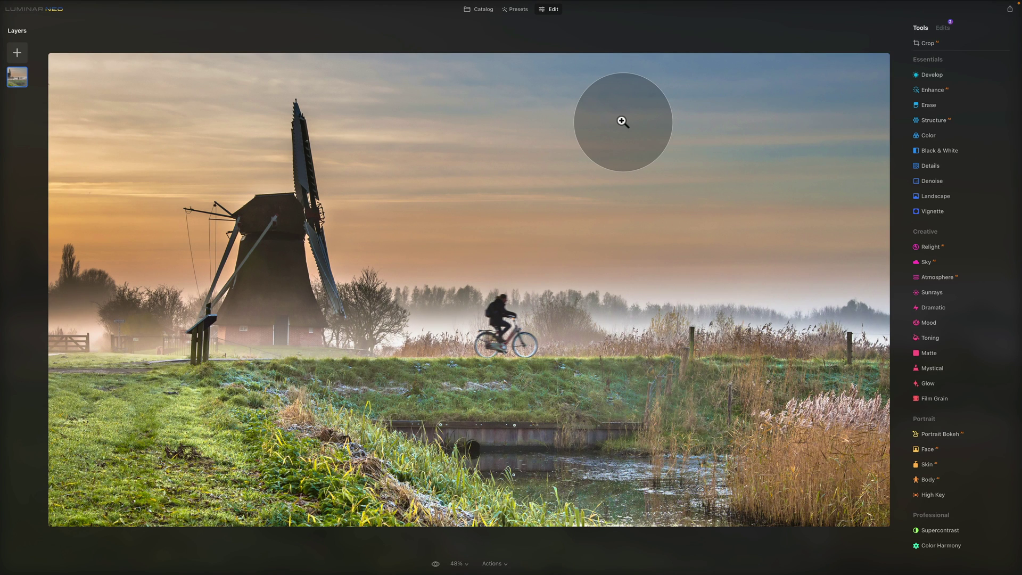
- Review the pasted Denoise and Enhance settings in the windmill photo's list of edits
left_click(946, 30)
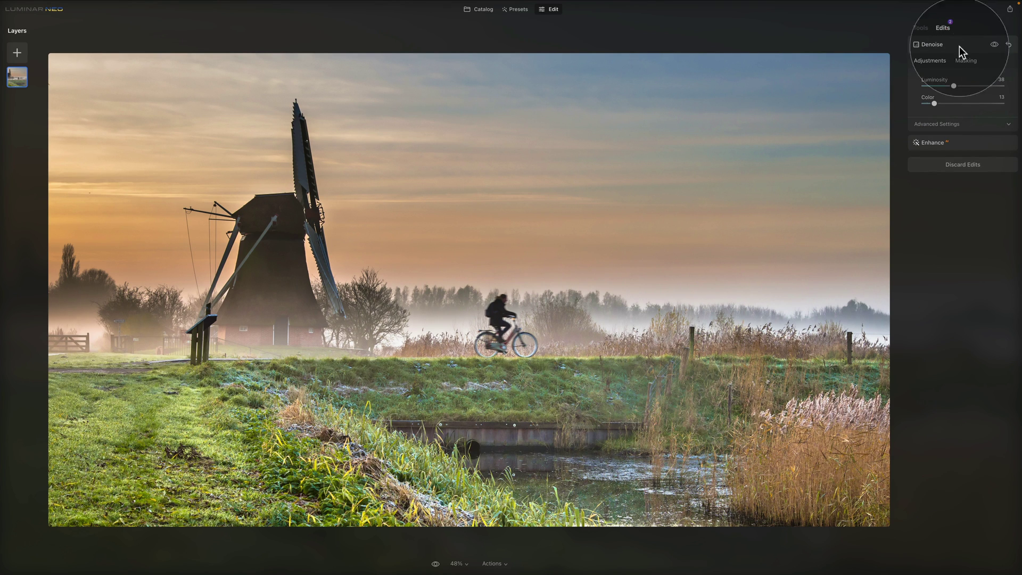
left_click(971, 141)
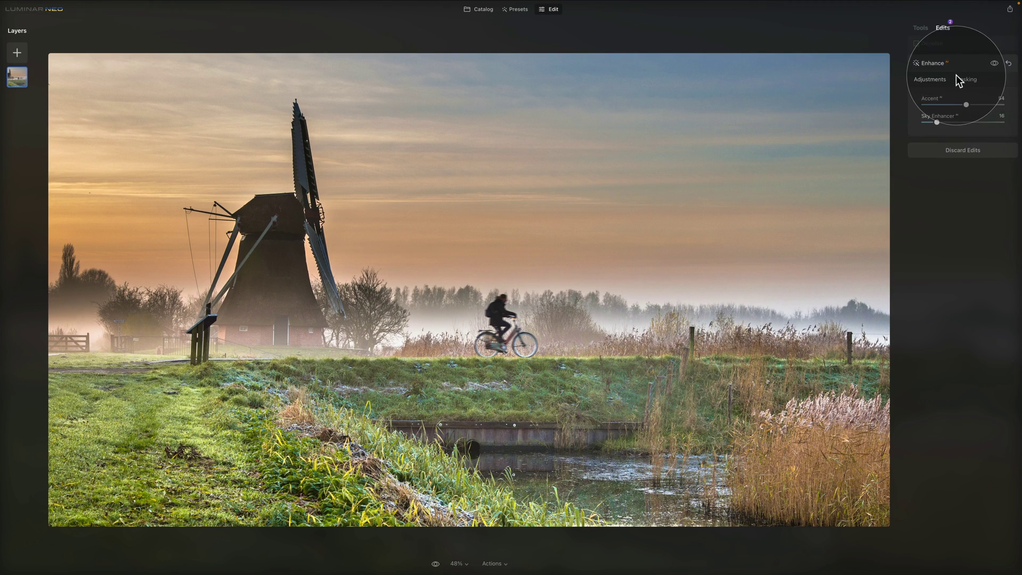
left_click(945, 41)
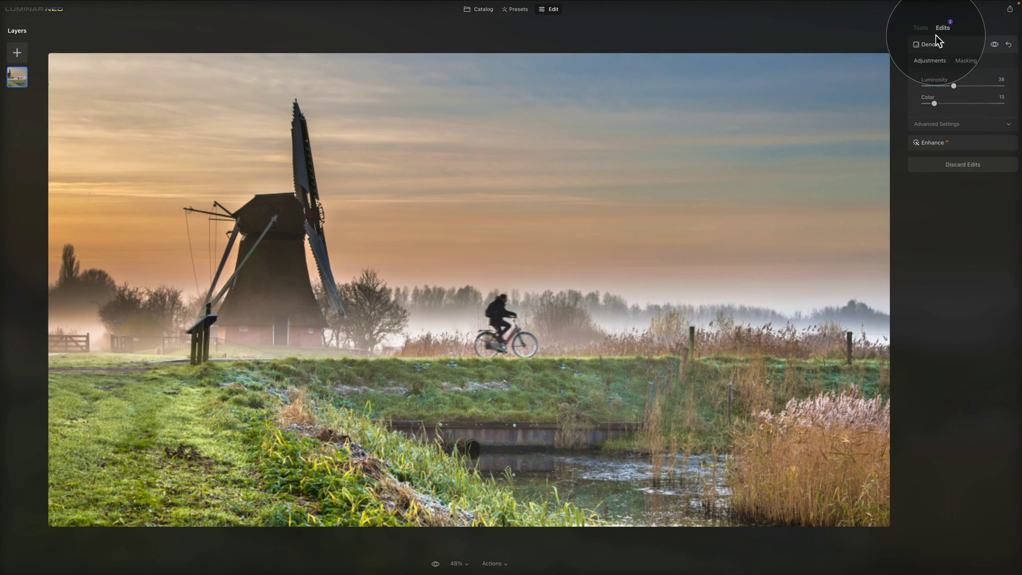
- Return to the tool list and lower the Develop Exposure of the windmill photo to -1.02
left_click(928, 29)
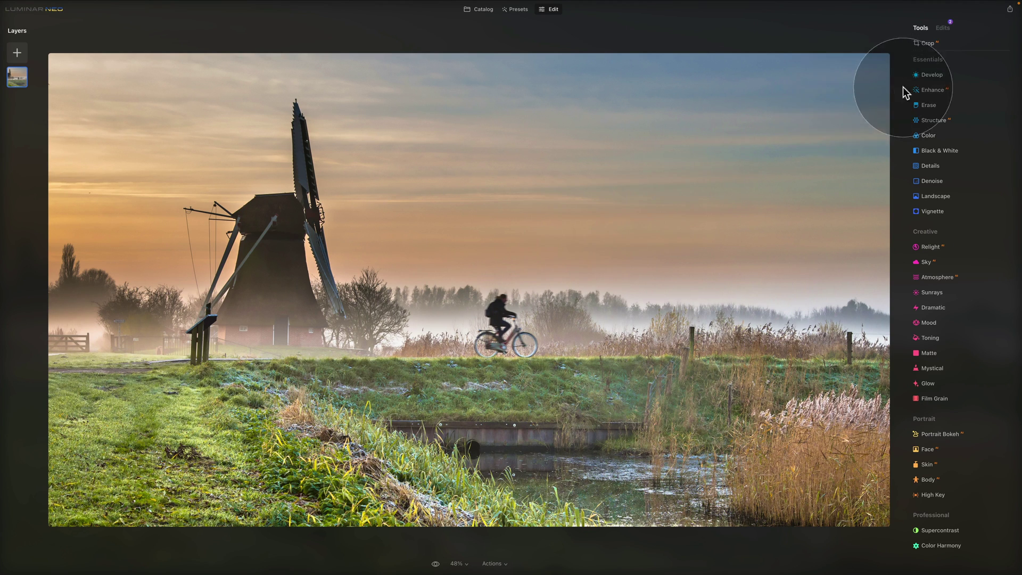
left_click(938, 72)
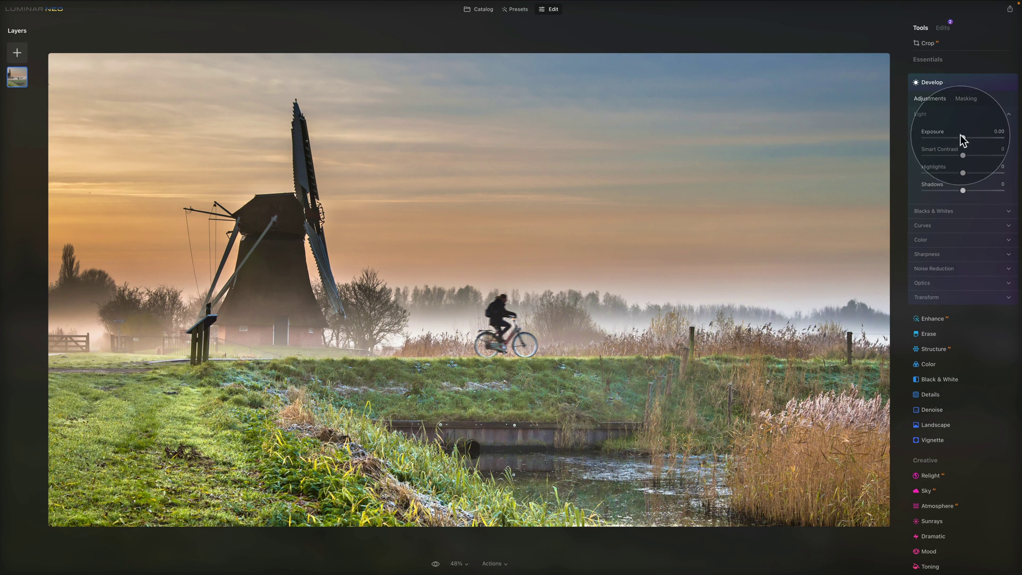
left_click_drag(957, 140, 952, 138)
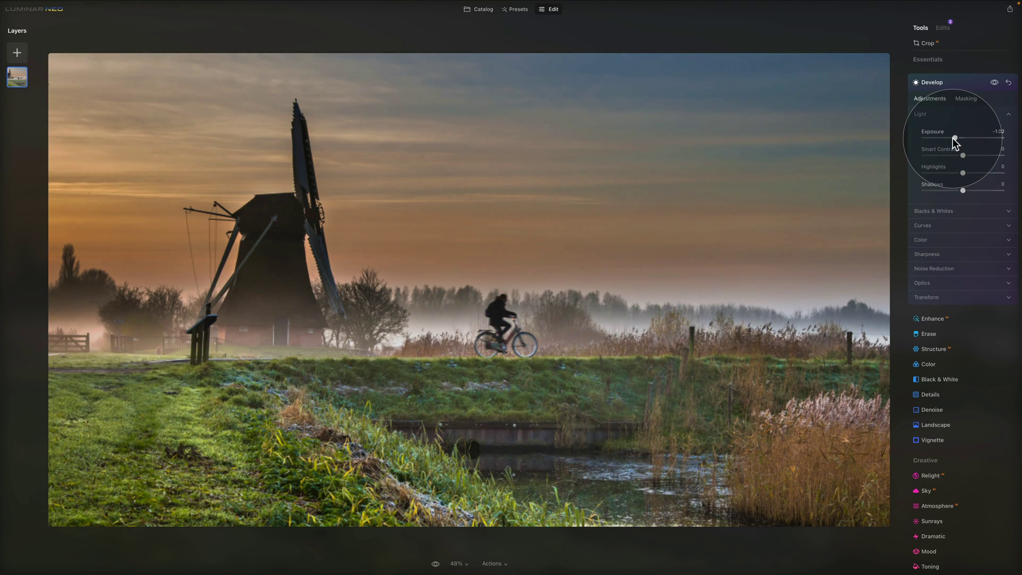
- Start a Brush mask for the Develop adjustment and decrease the brush size to 52
left_click(967, 98)
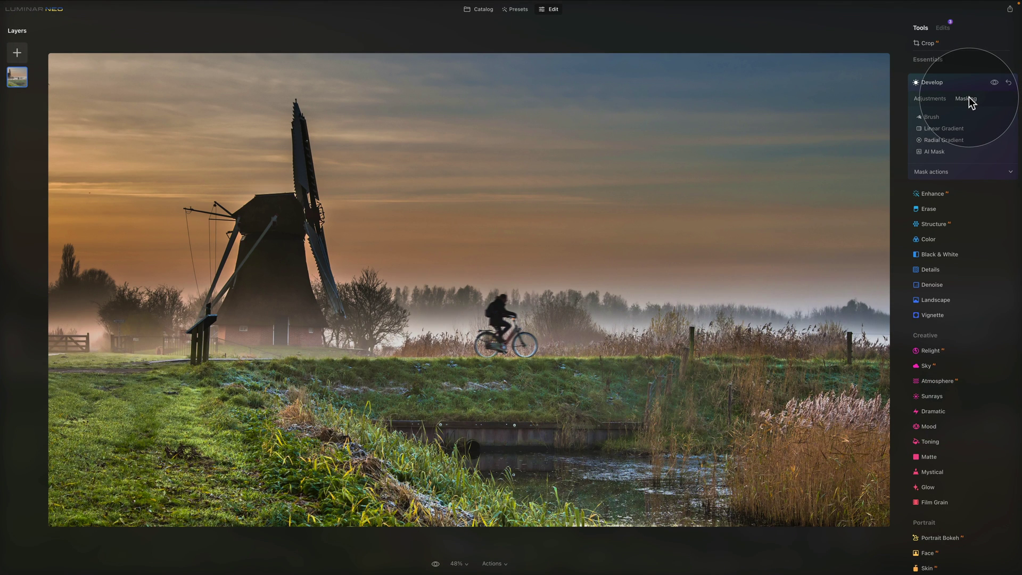
left_click(939, 117)
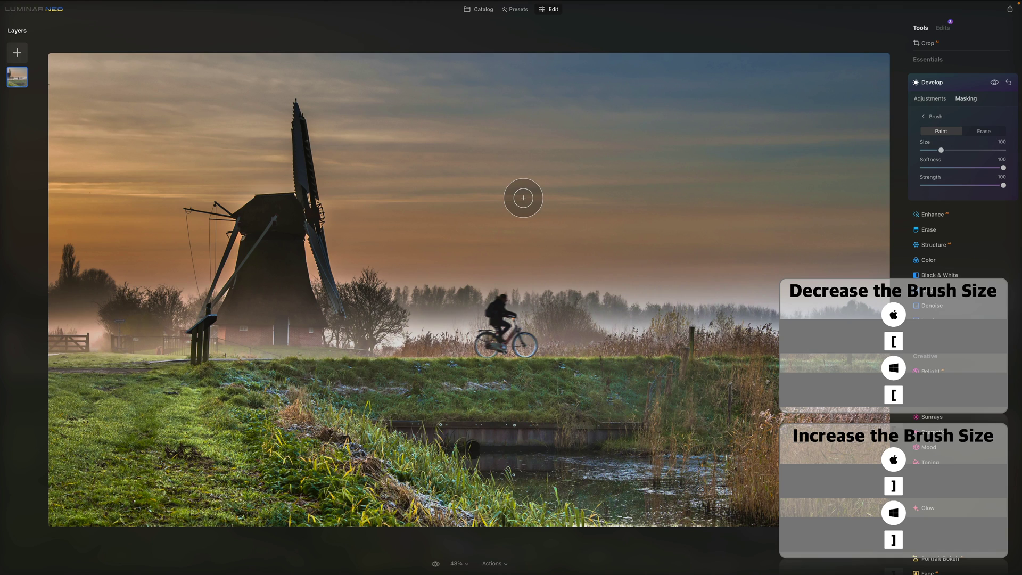
key("bracketleft")
key("bracketleft")
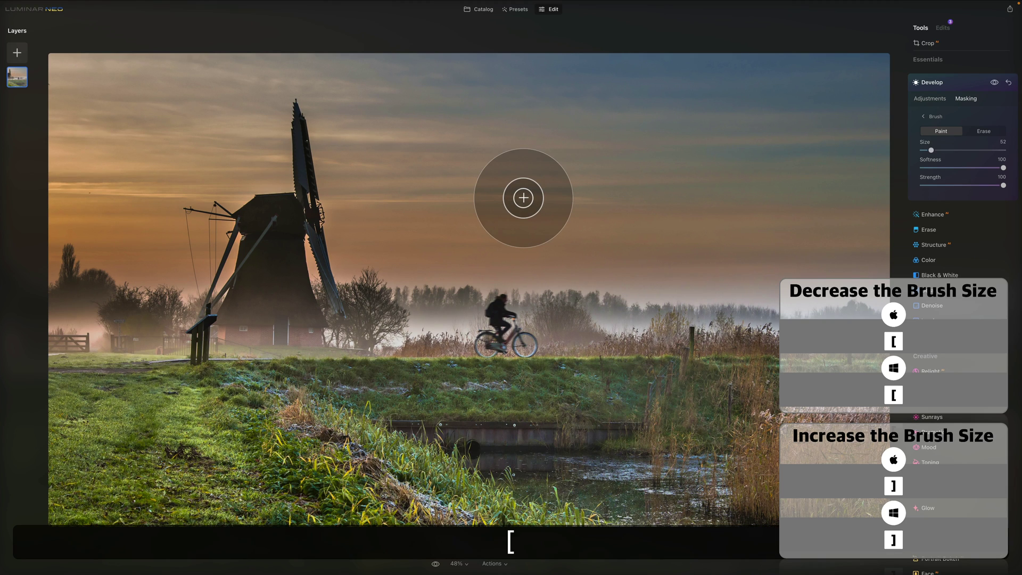
- Increase the mask brush size to 244
key("bracketright")
key("bracketright")
key("bracketright")
key("bracketright")
key("bracketright")
key("bracketright")
key("bracketright")
key("bracketright")
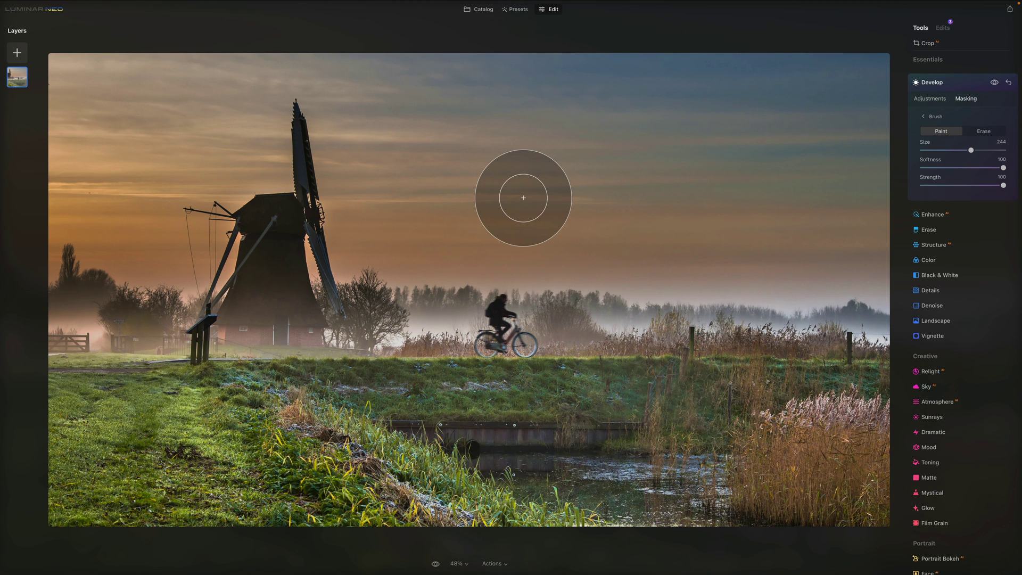
- Decrease the Develop mask brush softness to 76
key("shift")
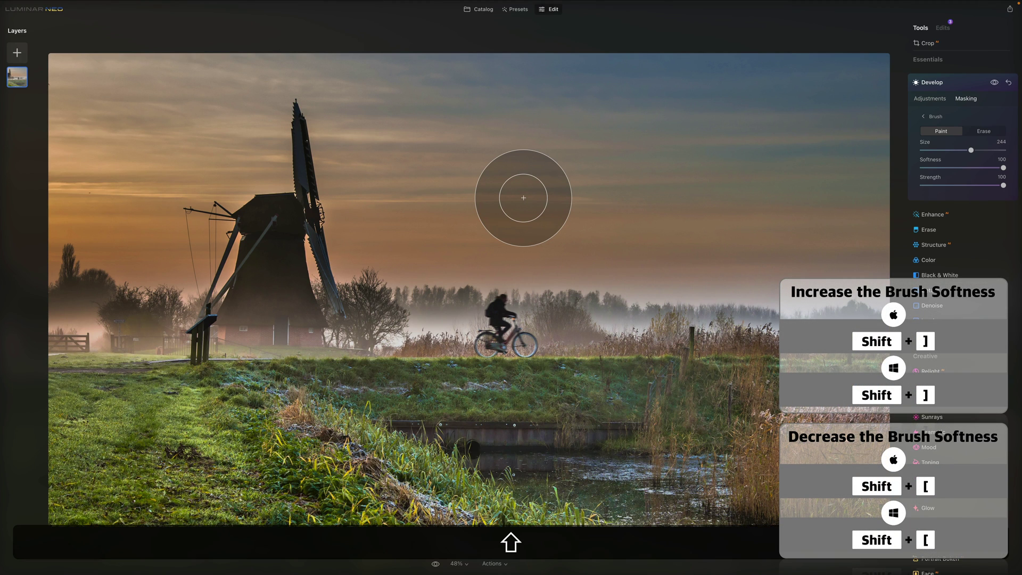
key("shift+bracketleft")
key("shift+bracketright")
key("shift+bracketleft")
key("shift+bracketleft")
key("shift+bracketleft")
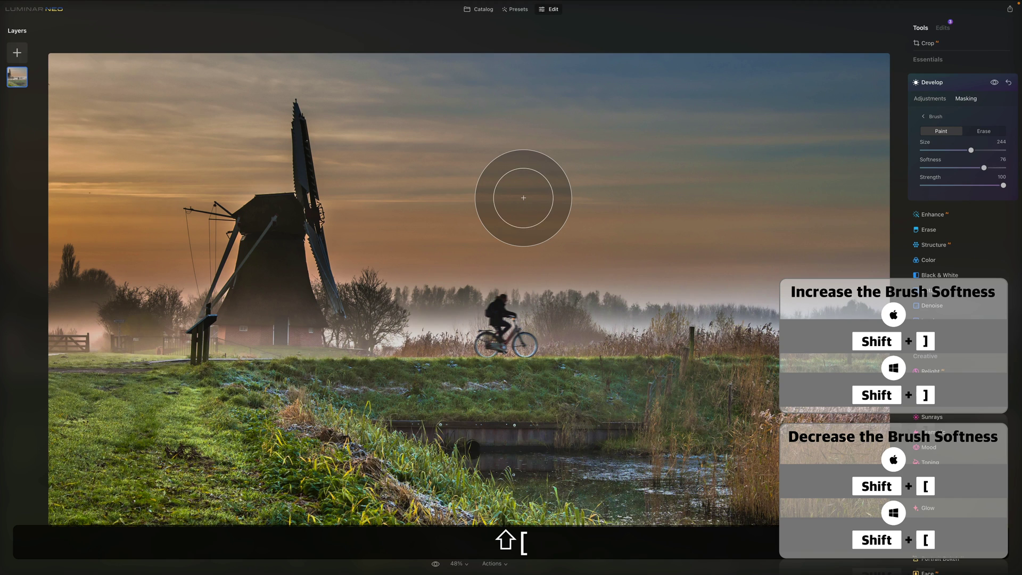
- Increase the mask brush softness back to 100
key("shift+bracketright")
key("shift+bracketright")
key("shift+bracketright")
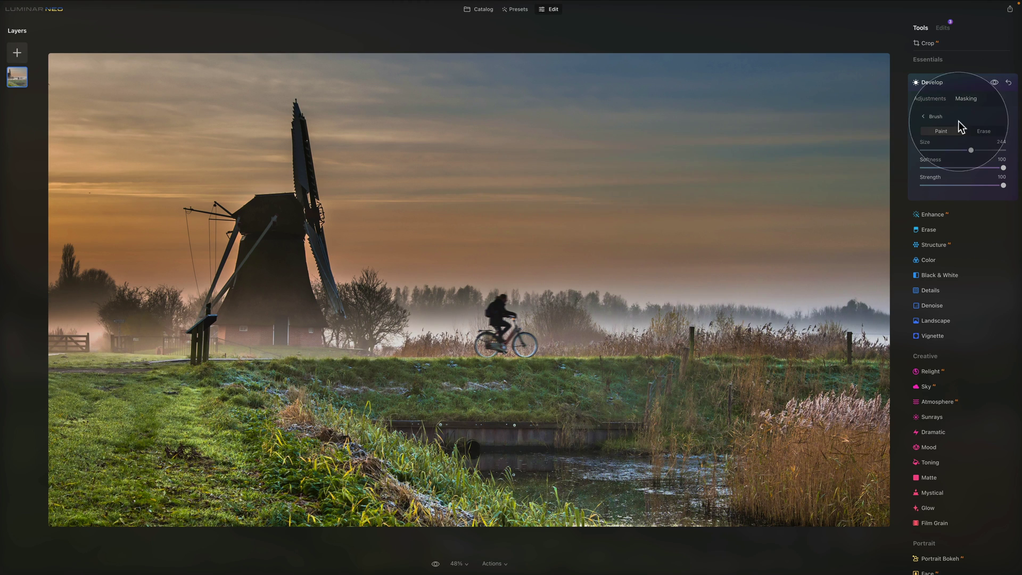
- Paint a Develop mask over the central sky and the cyclist down to the grass bank, and show the mask overlay
mouse_move(554, 151)
left_mouse_down()
mouse_move(639, 162)
mouse_move(588, 205)
mouse_move(564, 298)
left_mouse_up()
mouse_move(560, 379)
left_mouse_down()
mouse_move(619, 240)
mouse_move(599, 342)
mouse_move(612, 384)
left_mouse_up()
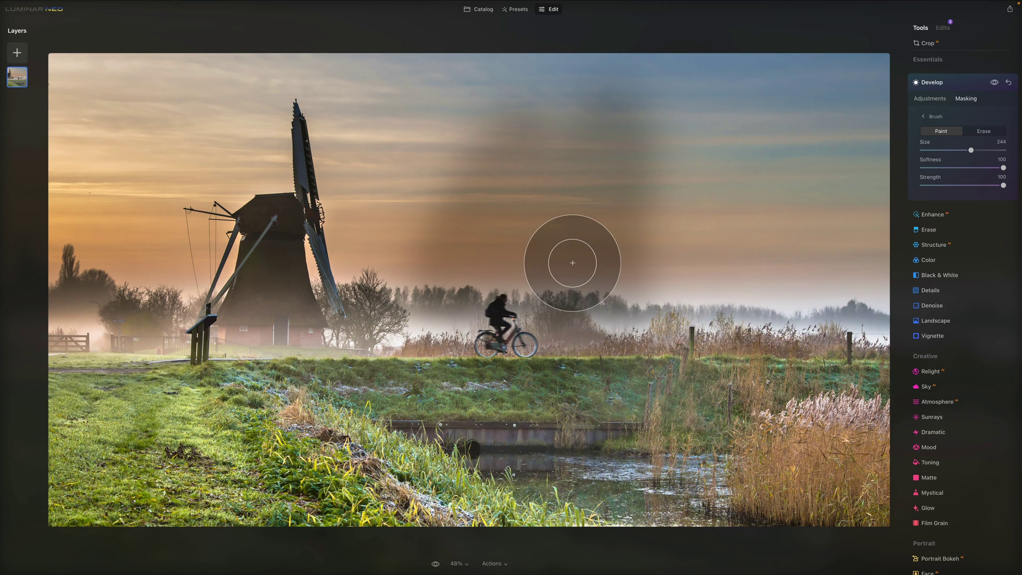
left_click(935, 114)
left_click(940, 173)
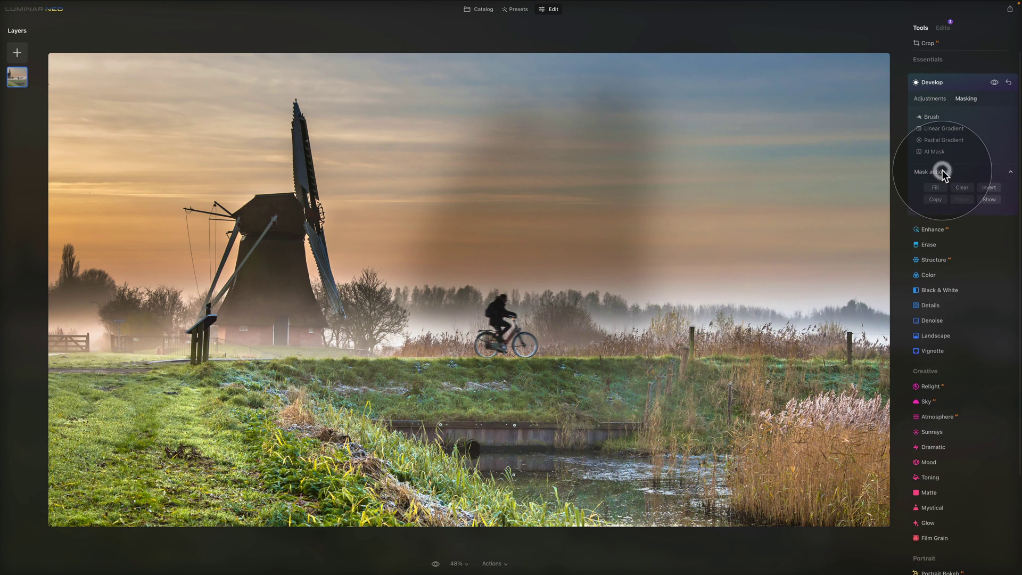
left_click(987, 200)
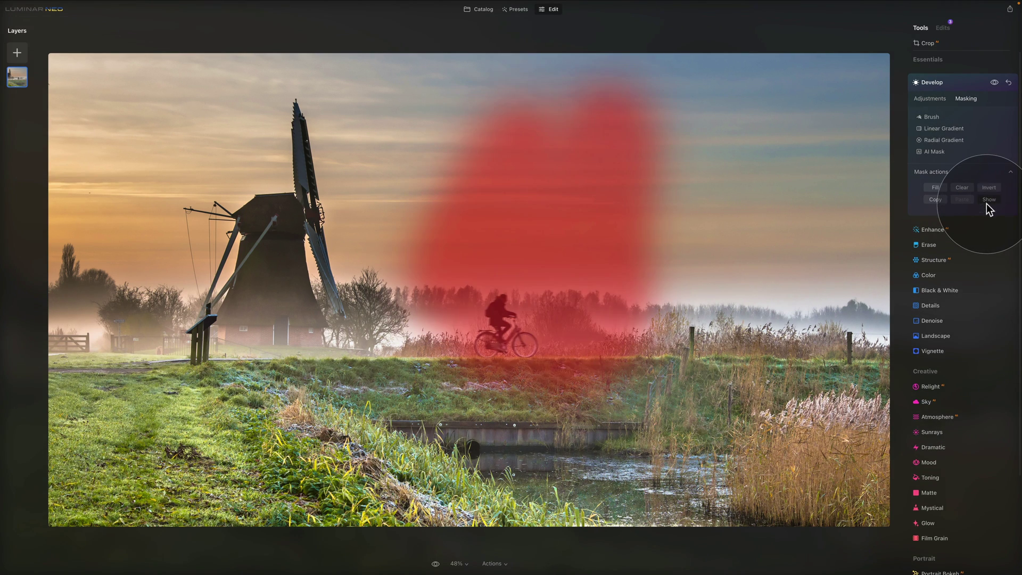
- Return to the Brush mask settings, invert the Develop mask, and invert it again to restore the painted area
left_click(926, 114)
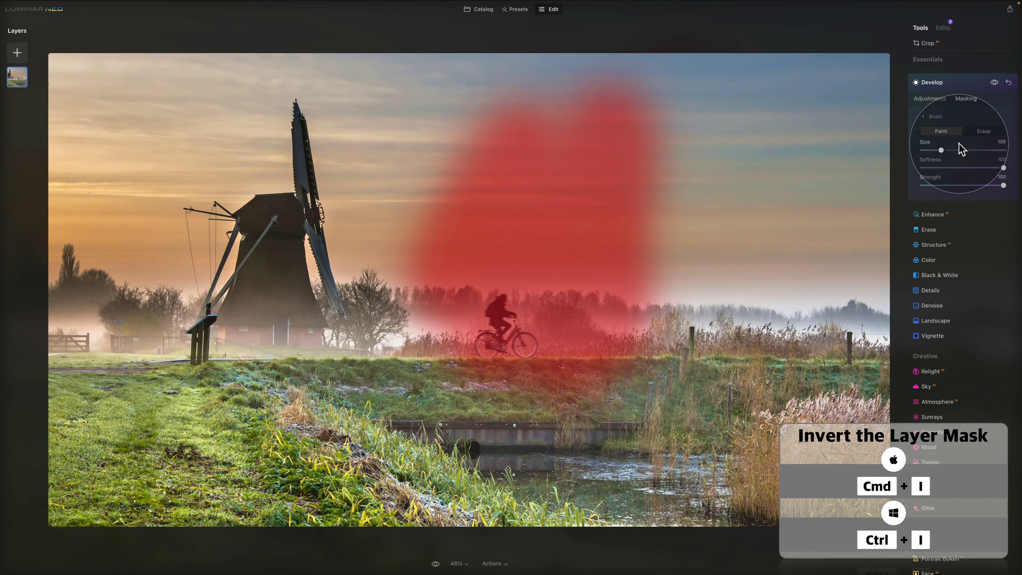
key("super+i")
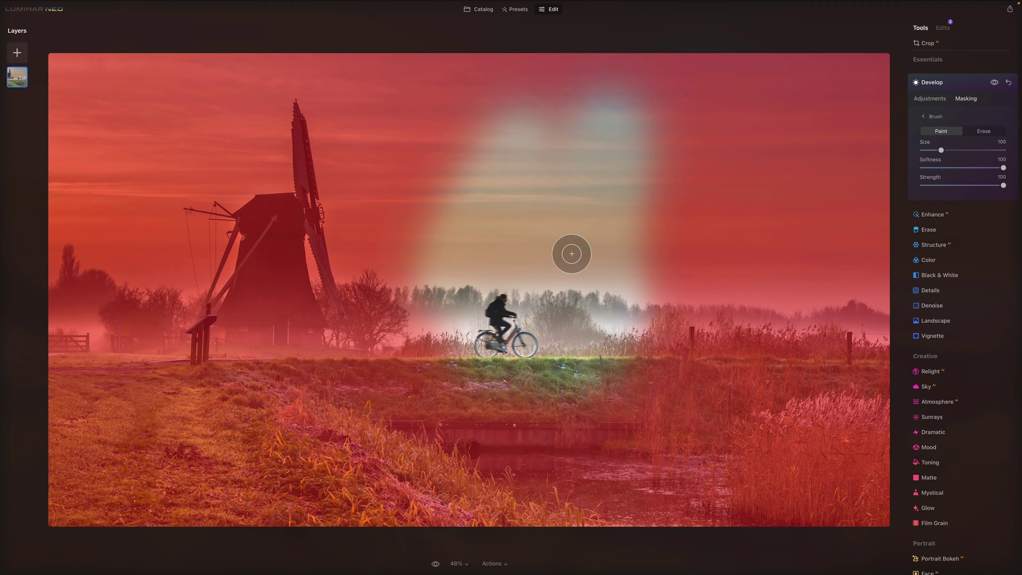
key("super")
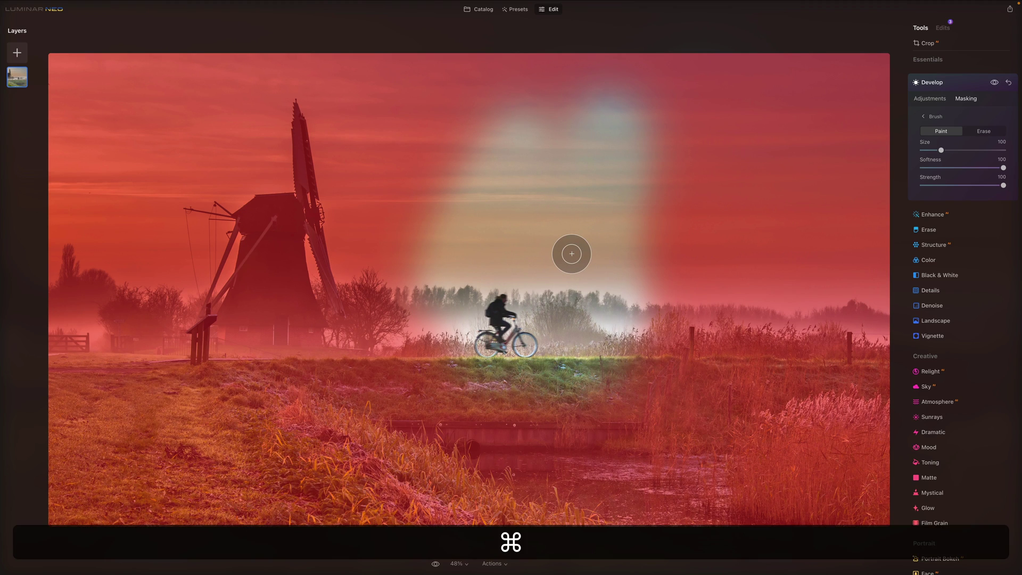
key("super+i")
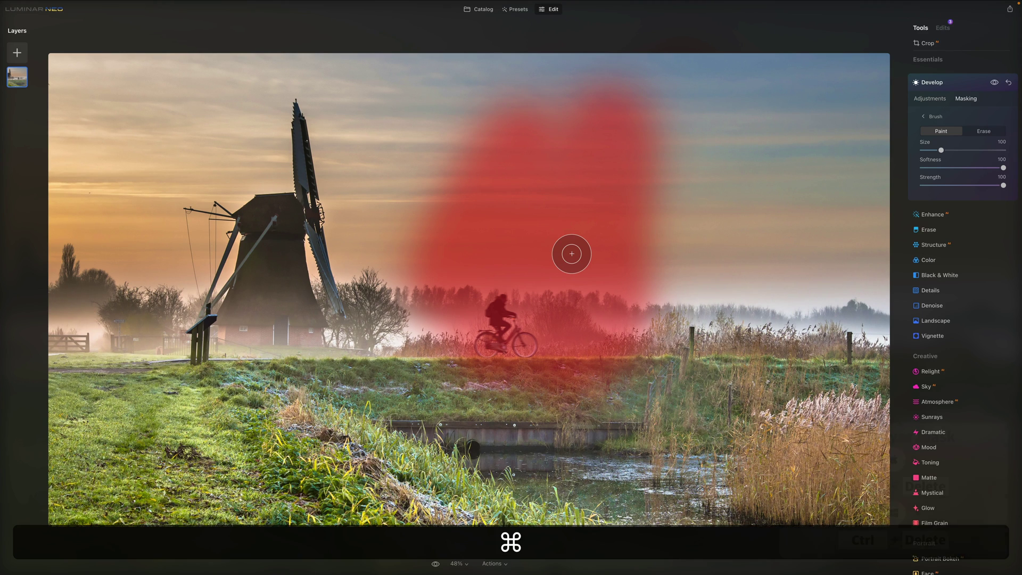
- Clear the painted mask from the Develop adjustment
key("super+BackSpace")
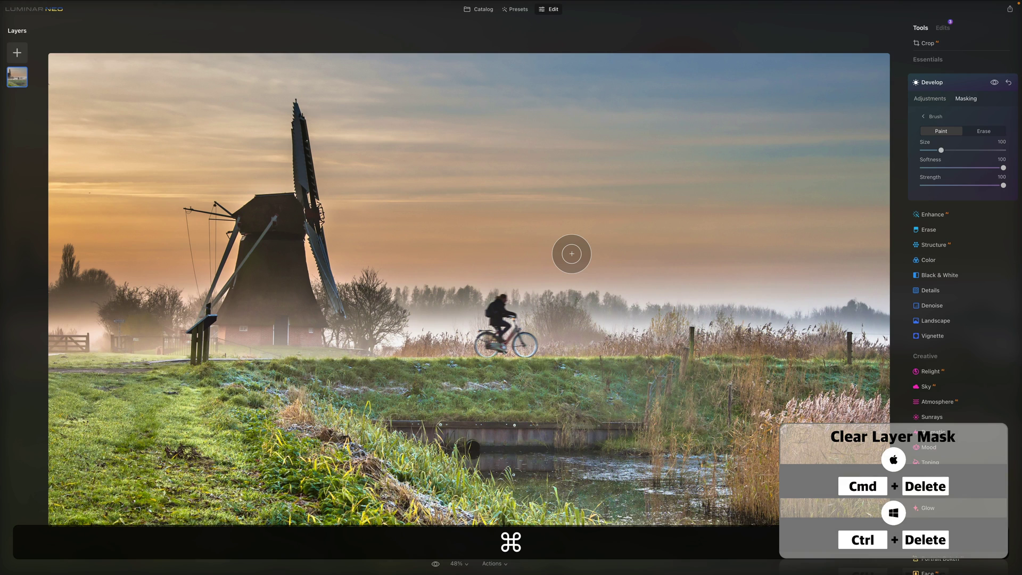